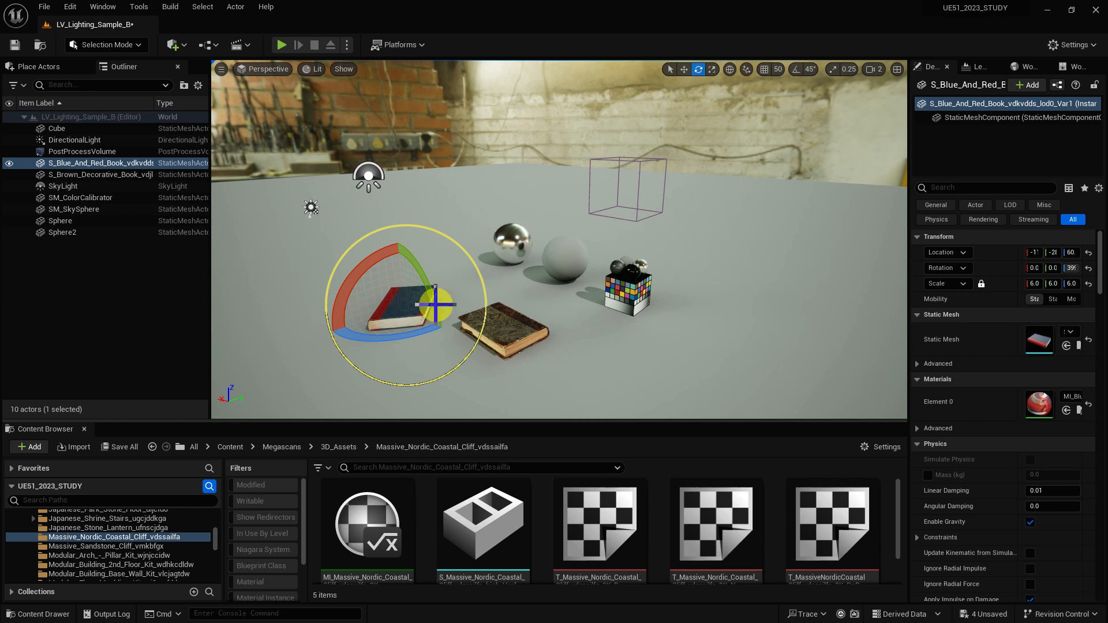
# Step: Examine how the sphere, cube and book meshes in the viewport correspond to their Outliner entries, including both books selected together
pyautogui.click(513, 245)
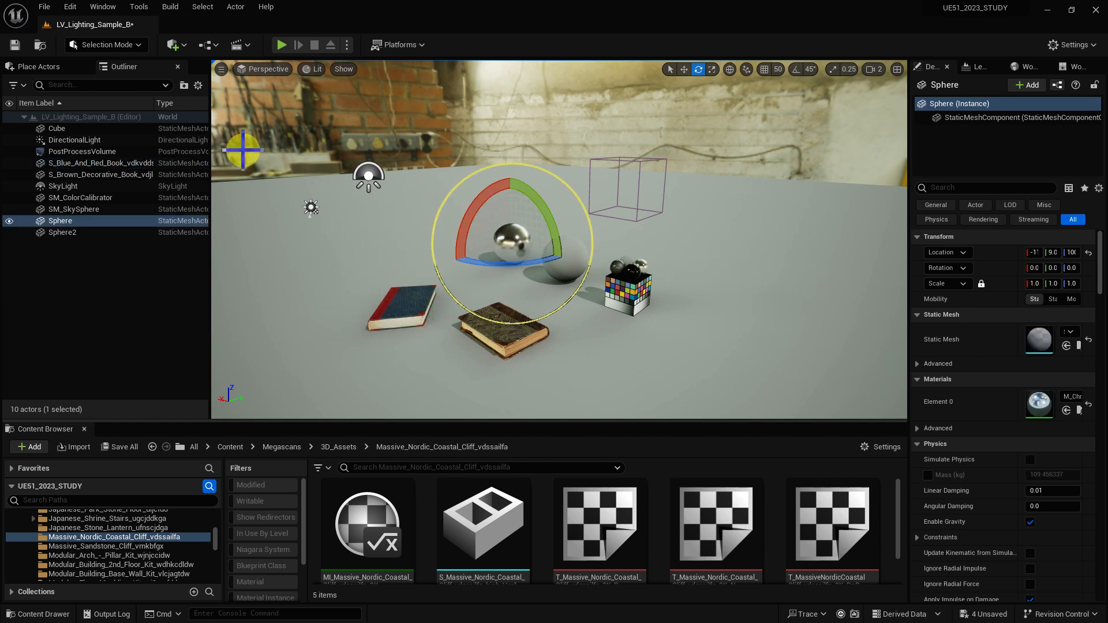
pyautogui.click(53, 65)
pyautogui.click(125, 66)
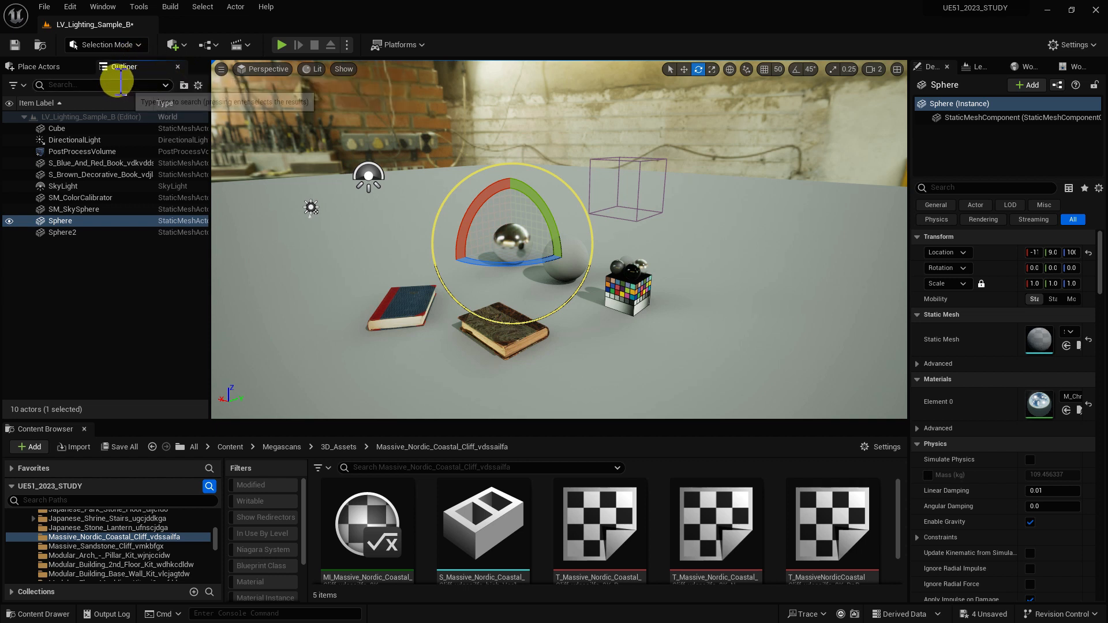
pyautogui.click(65, 129)
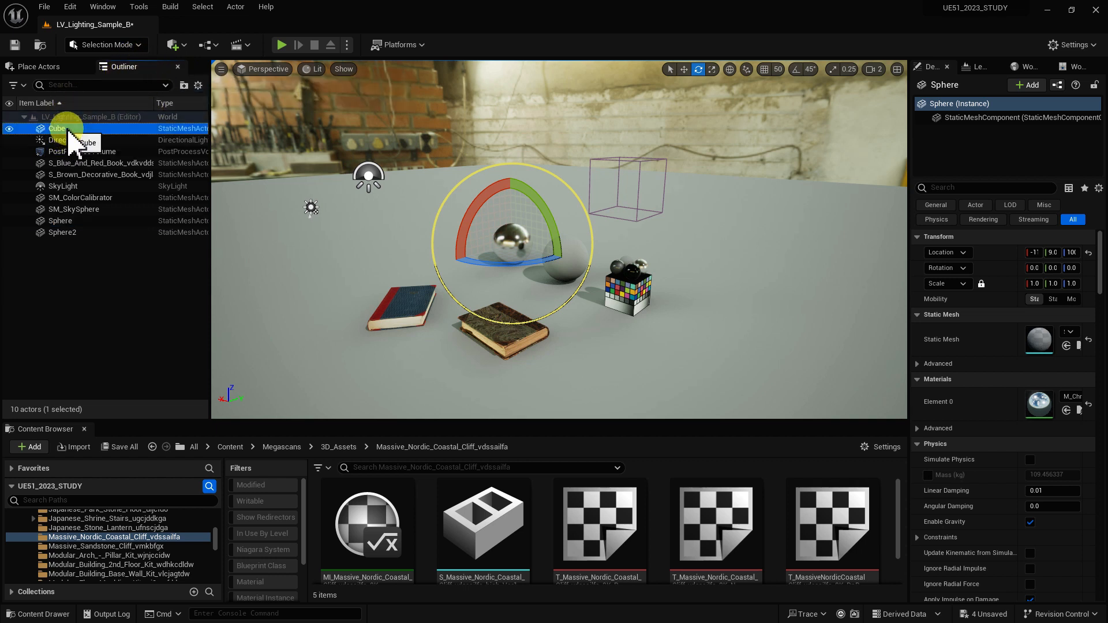
pyautogui.click(70, 174)
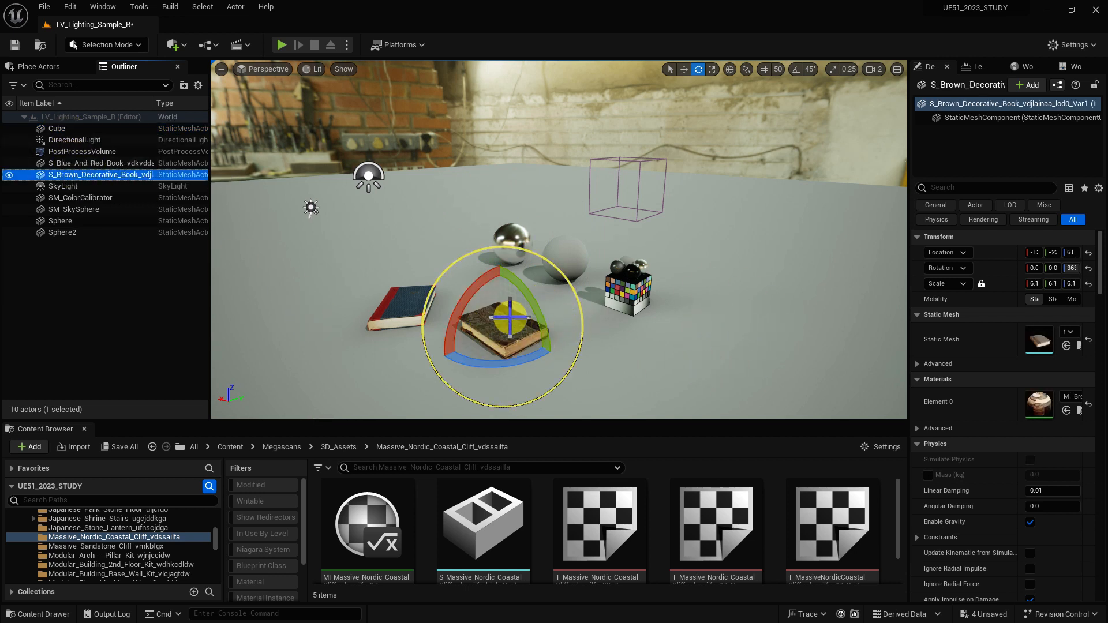
pyautogui.click(448, 342)
pyautogui.click(409, 316)
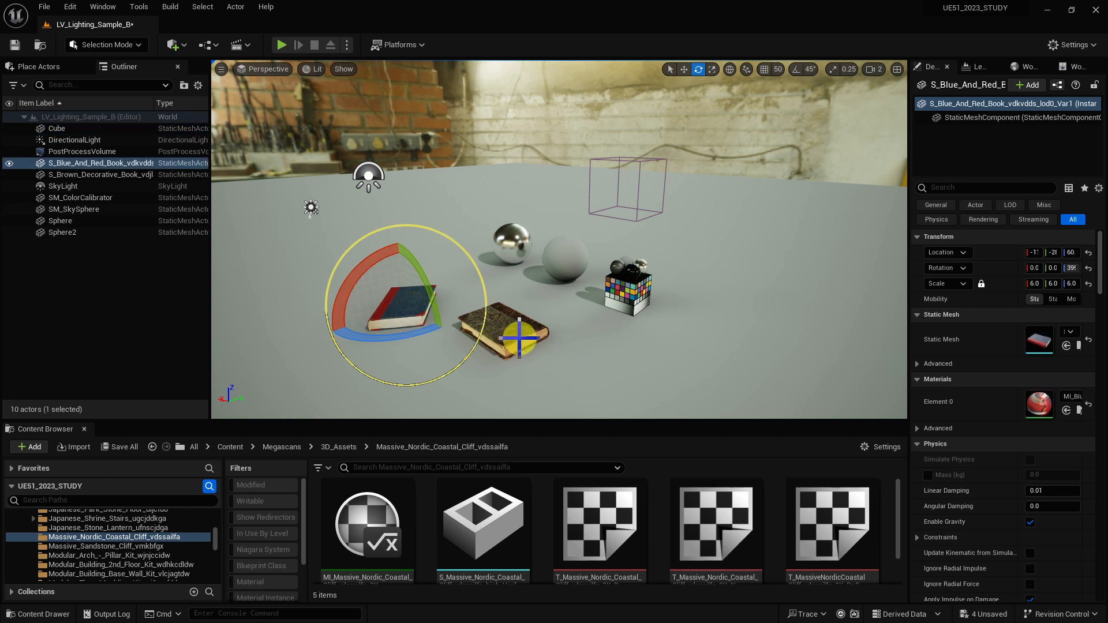
pyautogui.keyDown('ctrl'); pyautogui.click(514, 335); pyautogui.keyUp('ctrl')
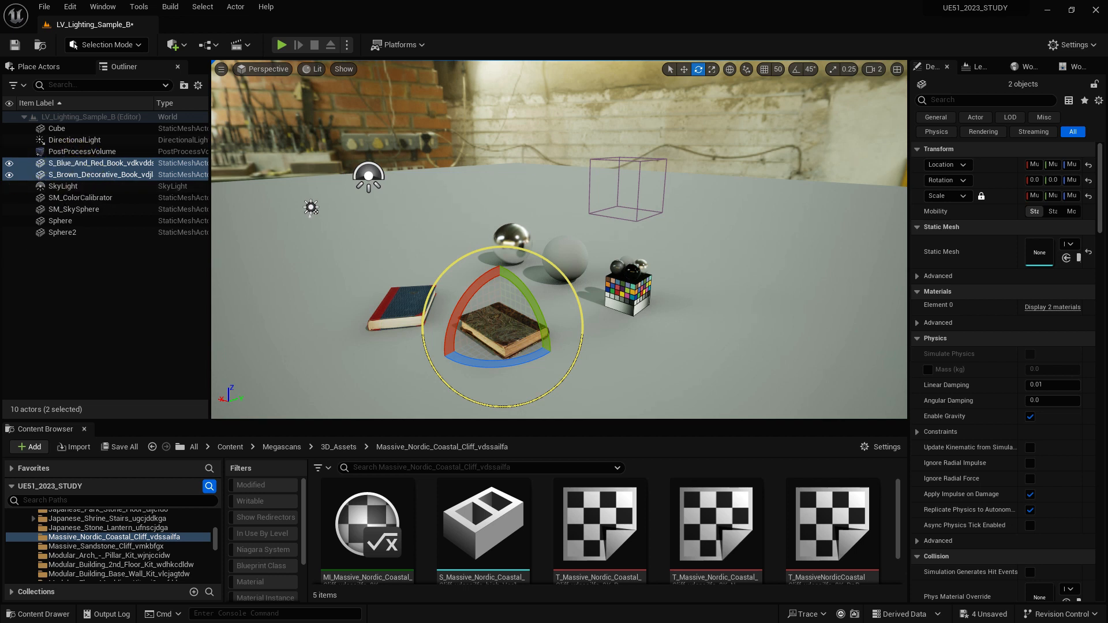
pyautogui.click(111, 270)
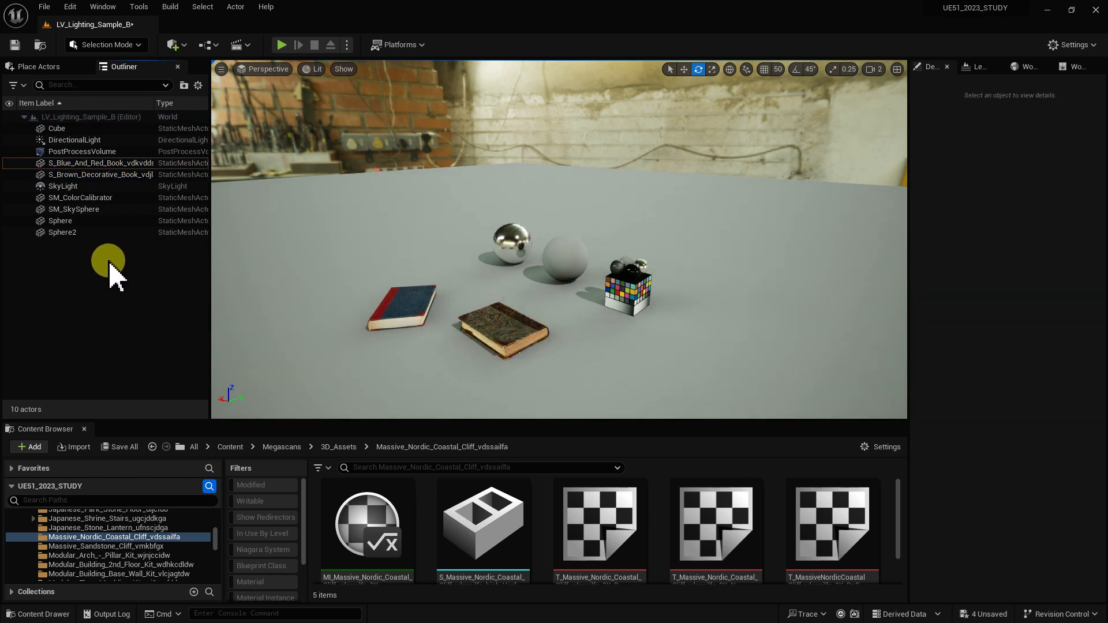
# Step: Create an Outliner folder with the default name and move SM_ColorCalibrator, SM_SkySphere, Sphere and Sphere2 into it
pyautogui.click(184, 86)
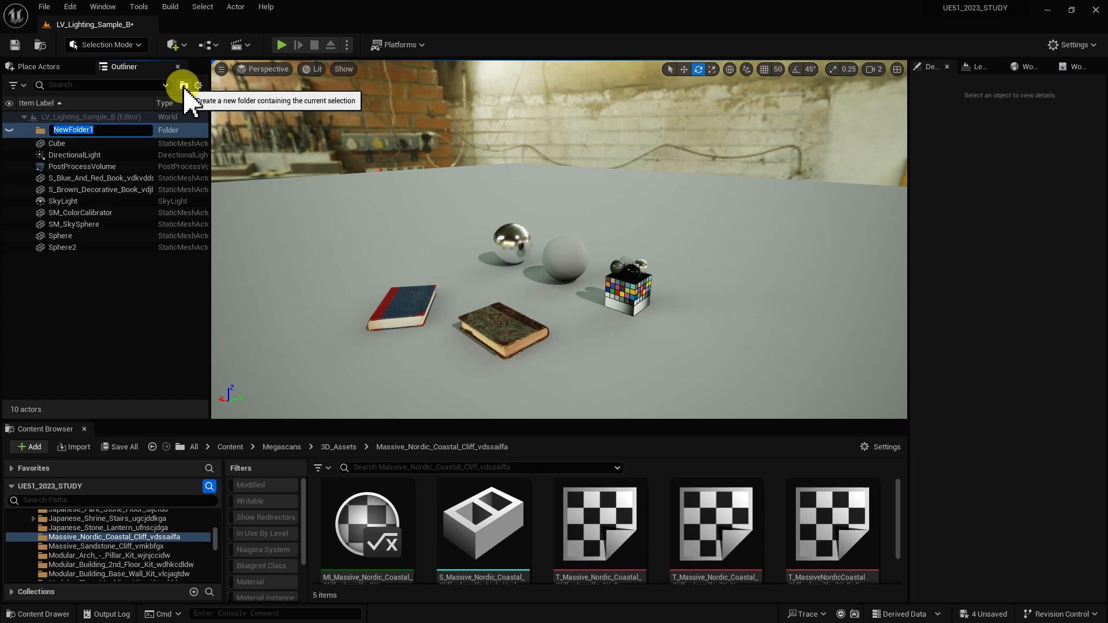
pyautogui.click(95, 272)
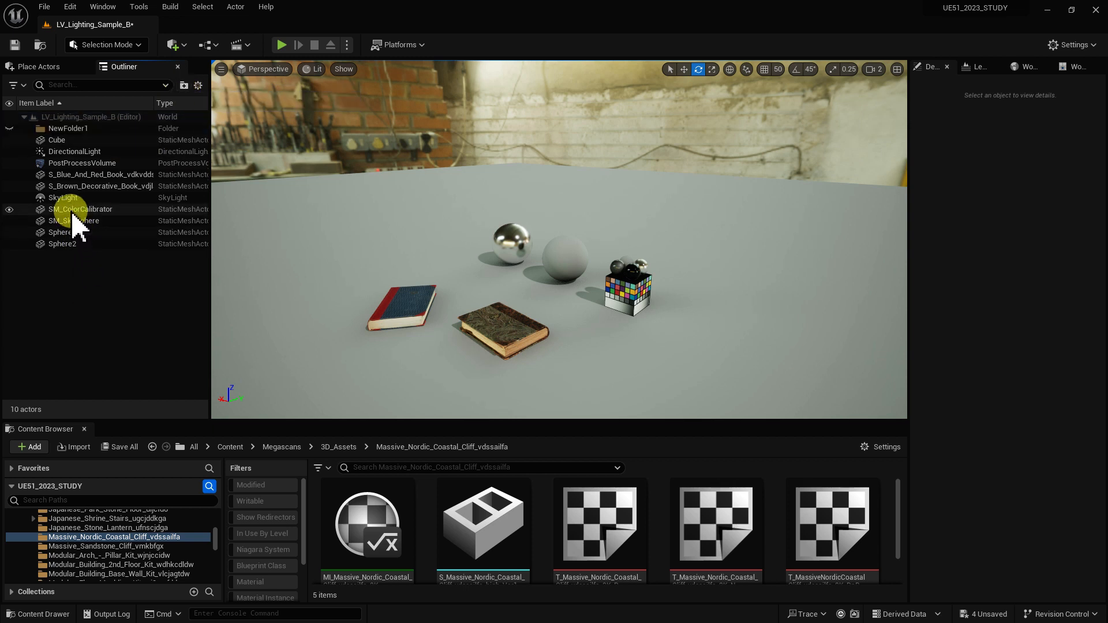
pyautogui.click(70, 211)
pyautogui.keyDown('shift'); pyautogui.click(72, 243); pyautogui.keyUp('shift')
pyautogui.moveTo(74, 223); pyautogui.dragTo(74, 133)
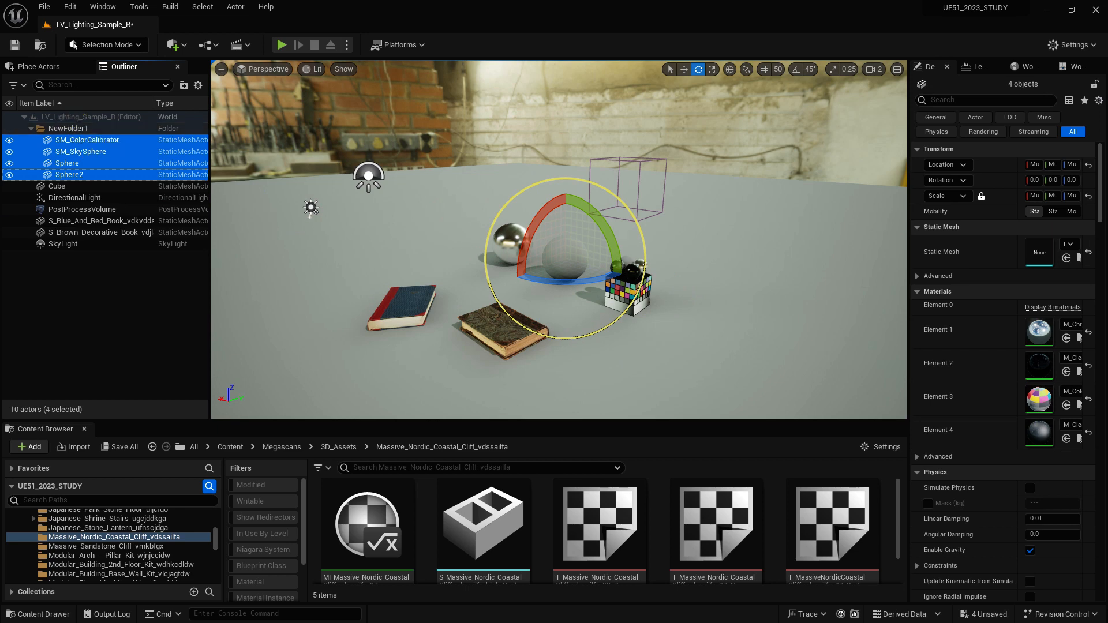
pyautogui.click(114, 291)
# Step: Undo the move of the four meshes and the creation of the Outliner folder
pyautogui.hotkey('ctrl', 'z')
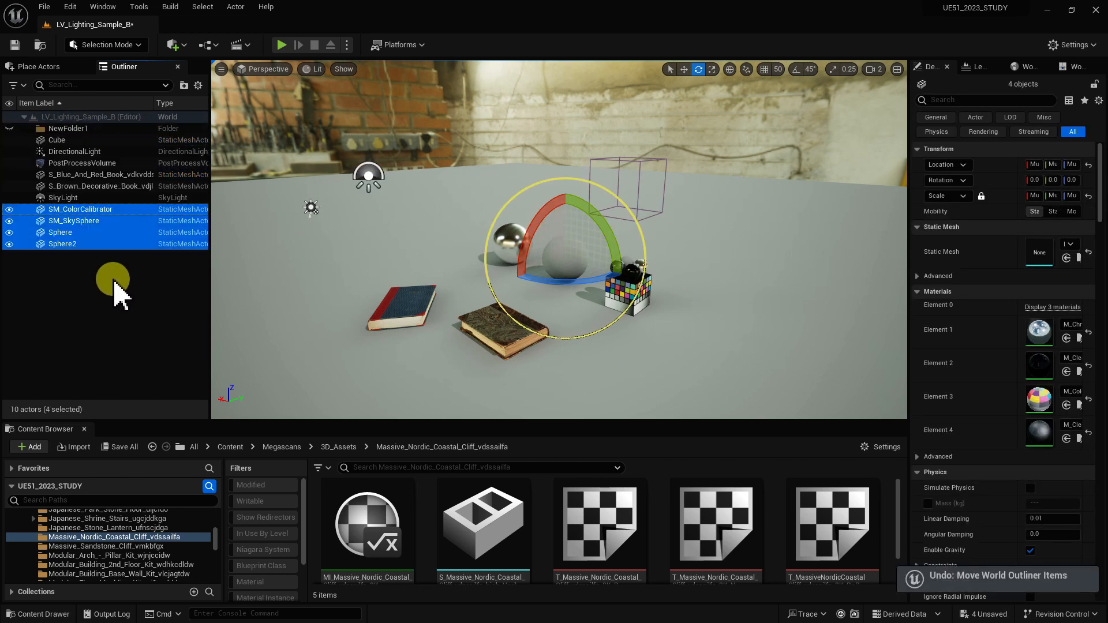
pyautogui.hotkey('ctrl', 'z')
pyautogui.hotkey('ctrl', 'z')
pyautogui.hotkey('ctrl', 'z')
pyautogui.hotkey('ctrl', 'z')
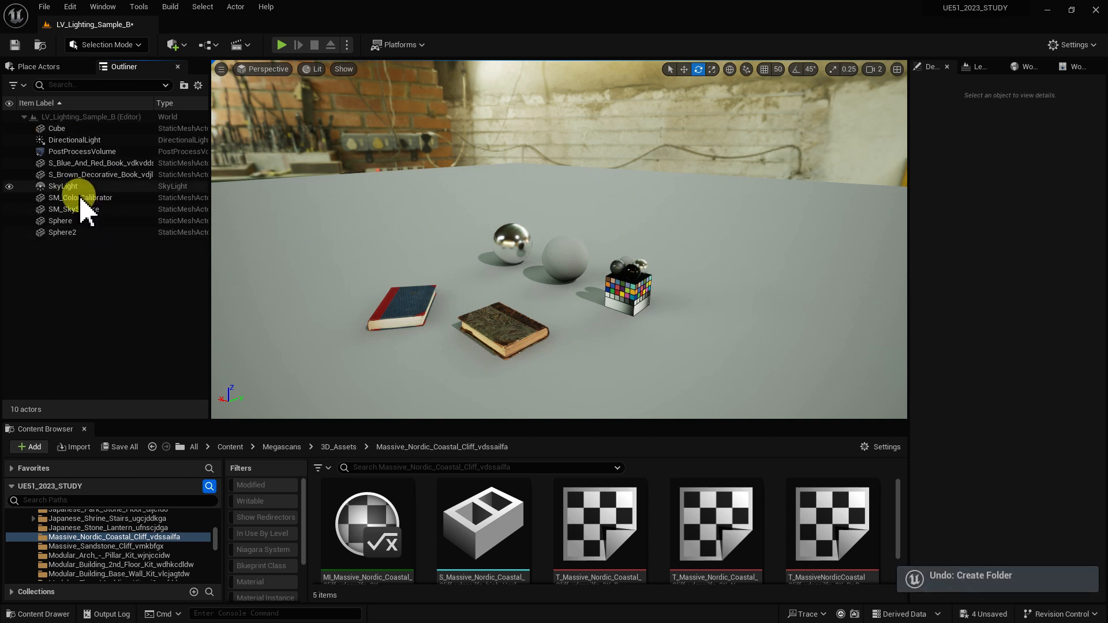
# Step: Select SM_ColorCalibrator, SM_SkySphere, Sphere and Sphere2 and create a new Outliner folder containing this selection
pyautogui.click(81, 199)
pyautogui.keyDown('shift'); pyautogui.click(75, 234); pyautogui.keyUp('shift')
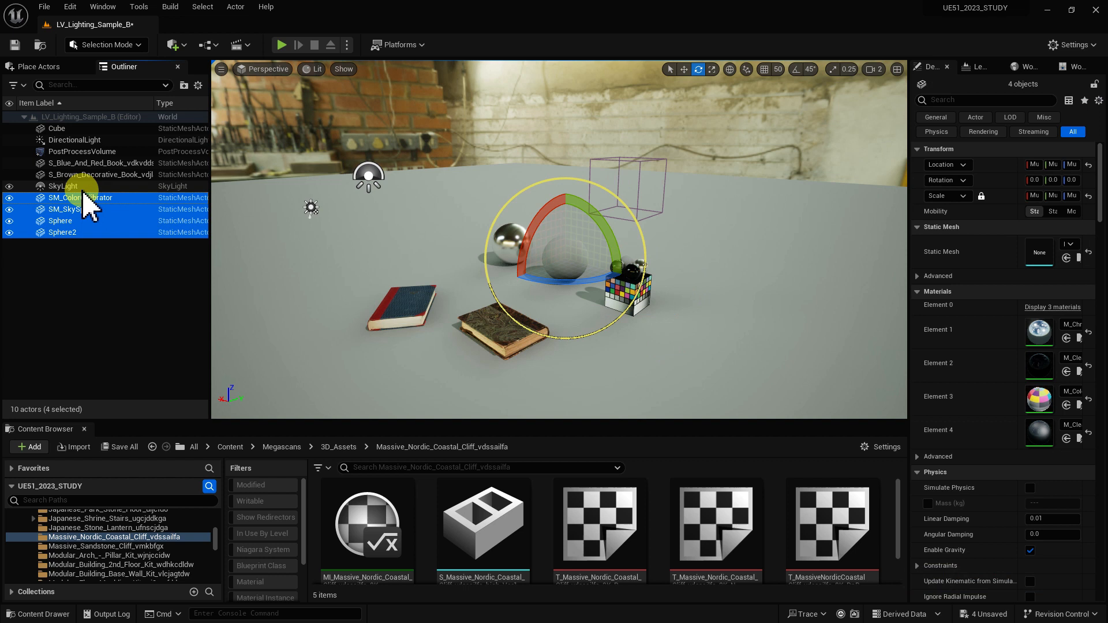
pyautogui.click(184, 85)
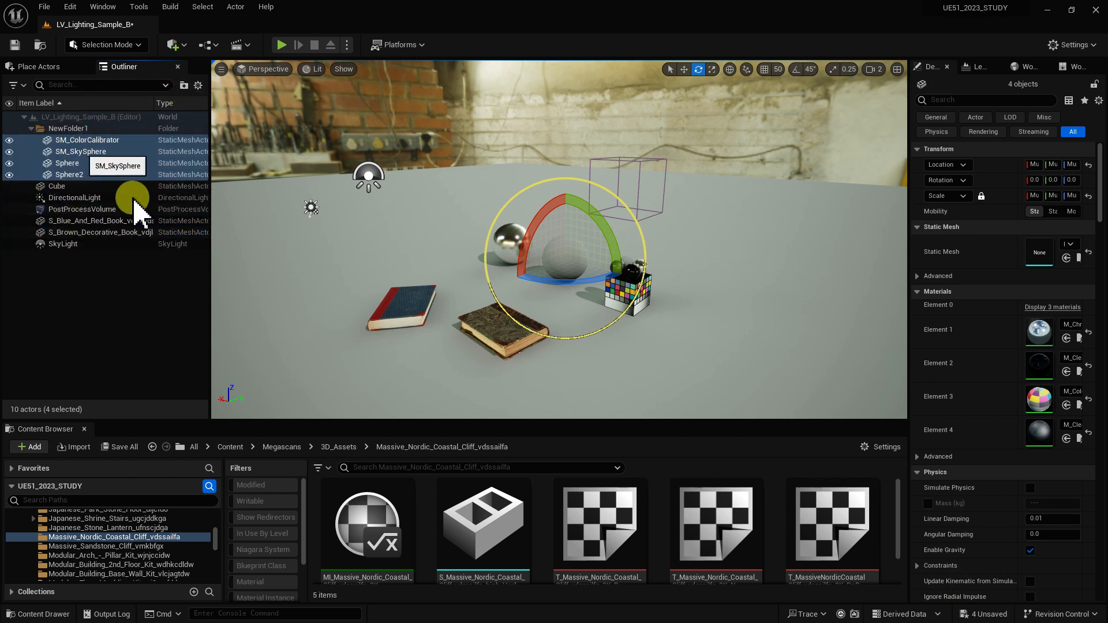
pyautogui.click(81, 270)
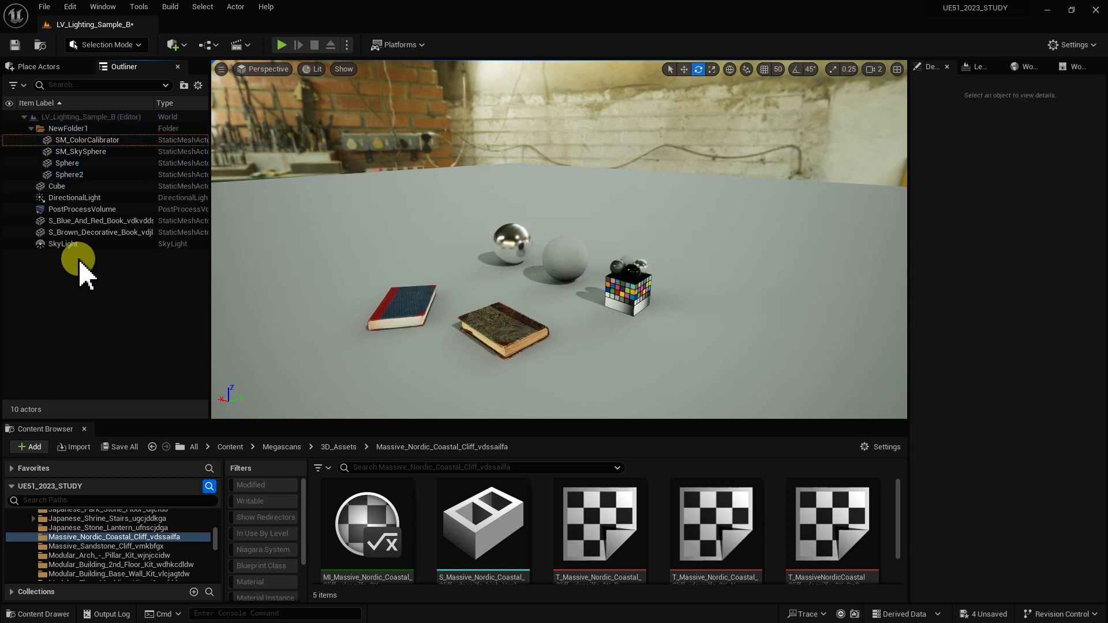
# Step: Move all four meshes out of the new folder back to the Outliner's root level and delete the empty folder
pyautogui.moveTo(61, 191); pyautogui.dragTo(85, 281)
pyautogui.moveTo(74, 141); pyautogui.dragTo(81, 289)
pyautogui.click(68, 149)
pyautogui.keyDown('ctrl'); pyautogui.click(67, 141); pyautogui.keyUp('ctrl')
pyautogui.moveTo(68, 149); pyautogui.dragTo(82, 254)
pyautogui.click(68, 129)
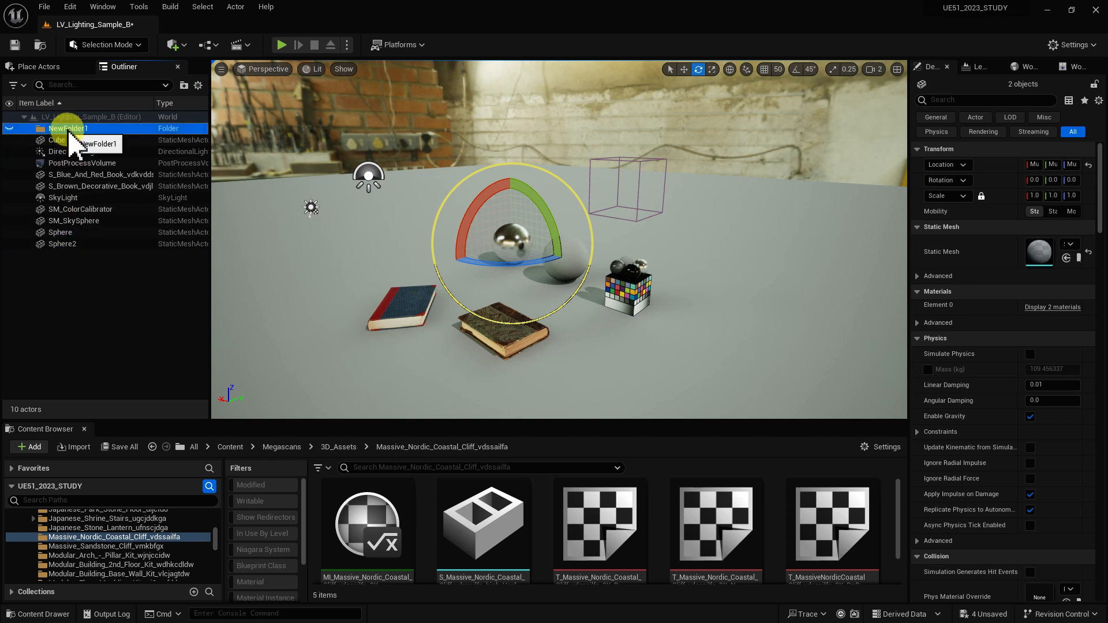
pyautogui.click(68, 130)
pyautogui.press('Delete')
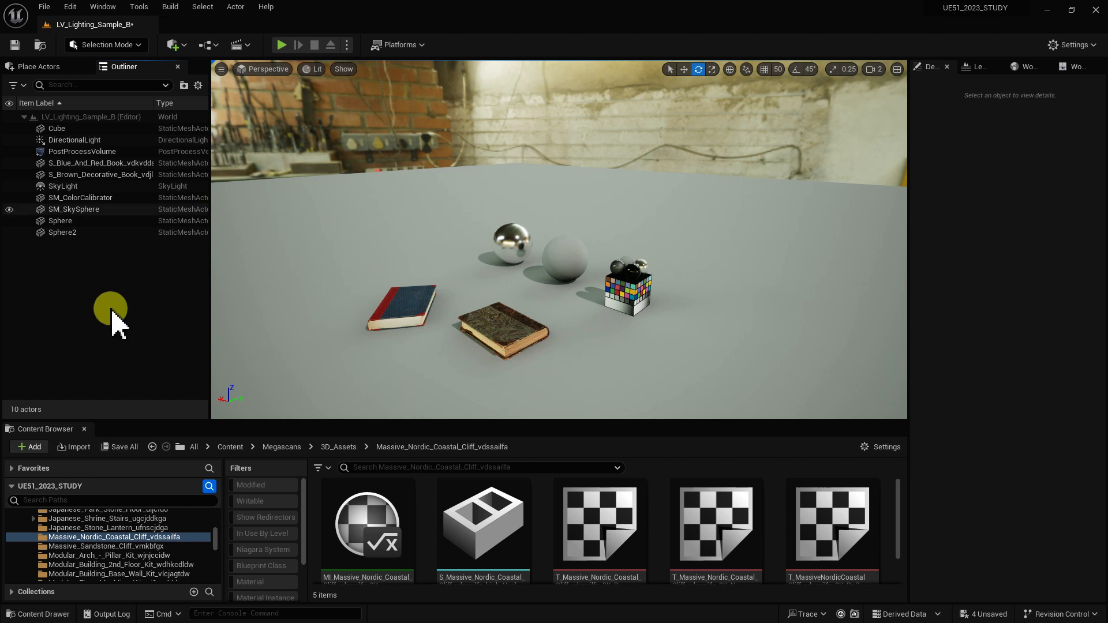
# Step: Create an empty folder with the default name at the Outliner's root level
pyautogui.click(183, 85)
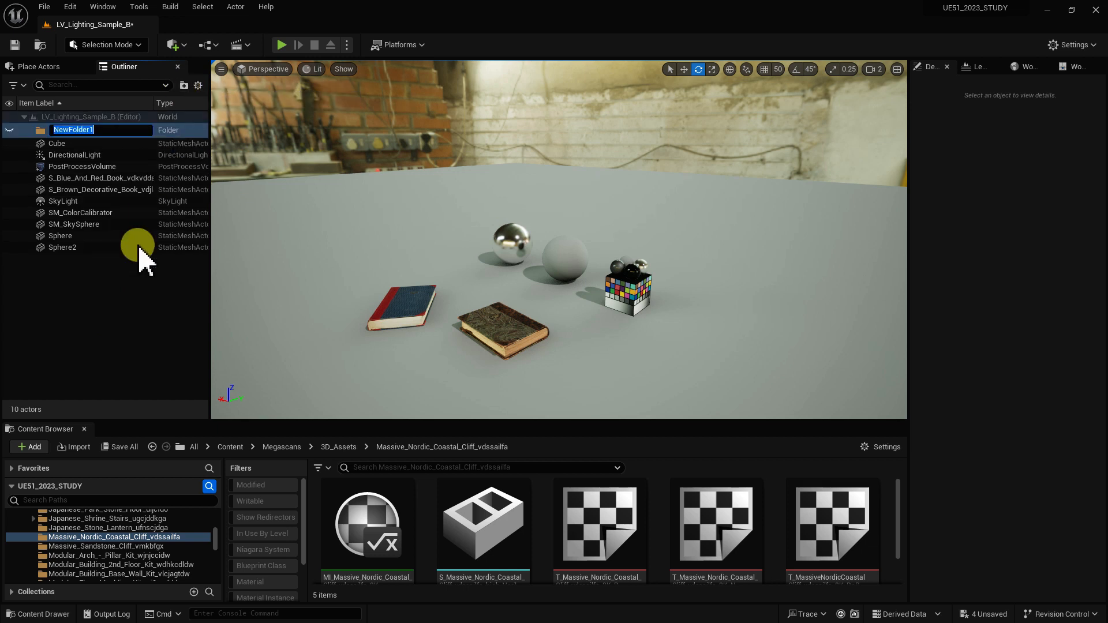
pyautogui.click(118, 310)
# Step: Send Sphere2 into the existing NewFolder1 folder with the Move To command
pyautogui.click(64, 244)
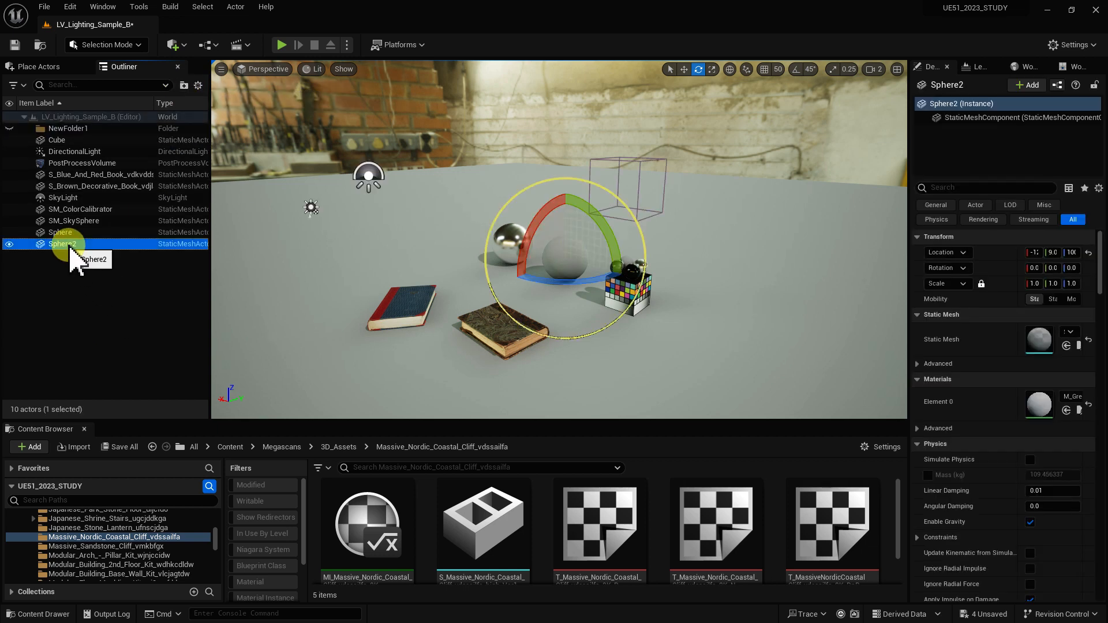
pyautogui.rightClick(70, 248)
pyautogui.moveTo(156, 558)
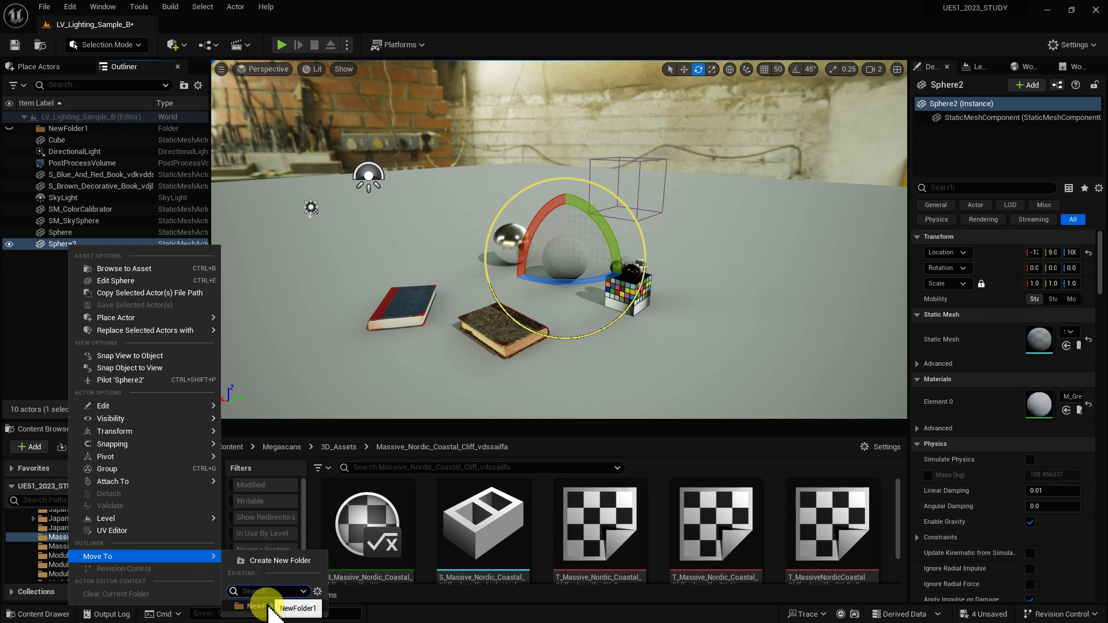
pyautogui.click(267, 607)
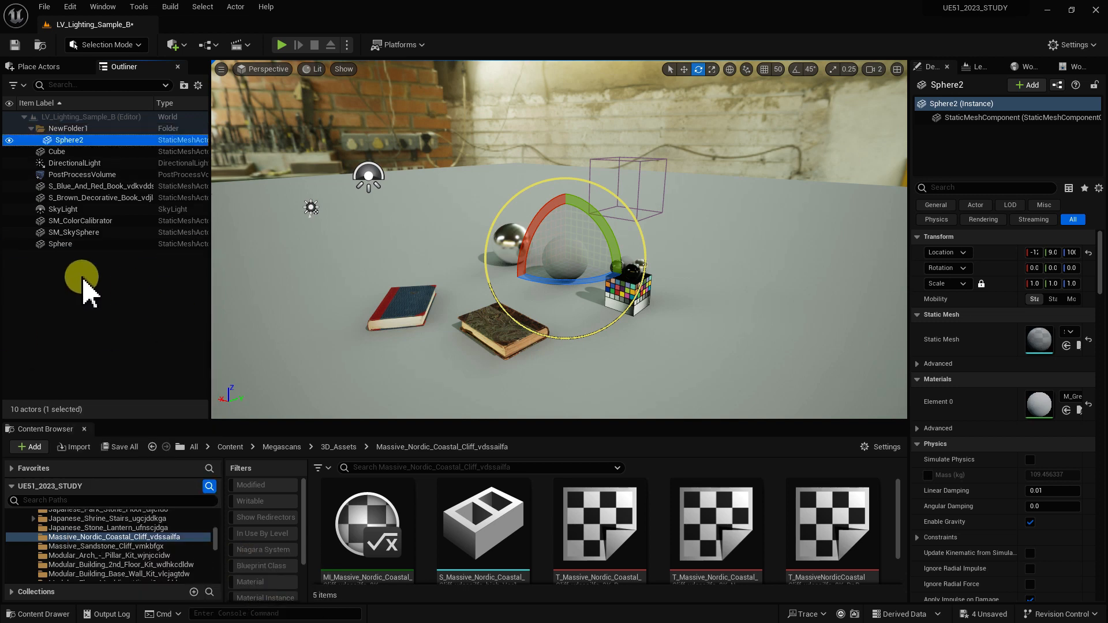
# Step: Move Sphere2 out of NewFolder1 back to the Outliner's root level
pyautogui.moveTo(69, 140); pyautogui.dragTo(94, 291)
pyautogui.click(65, 130)
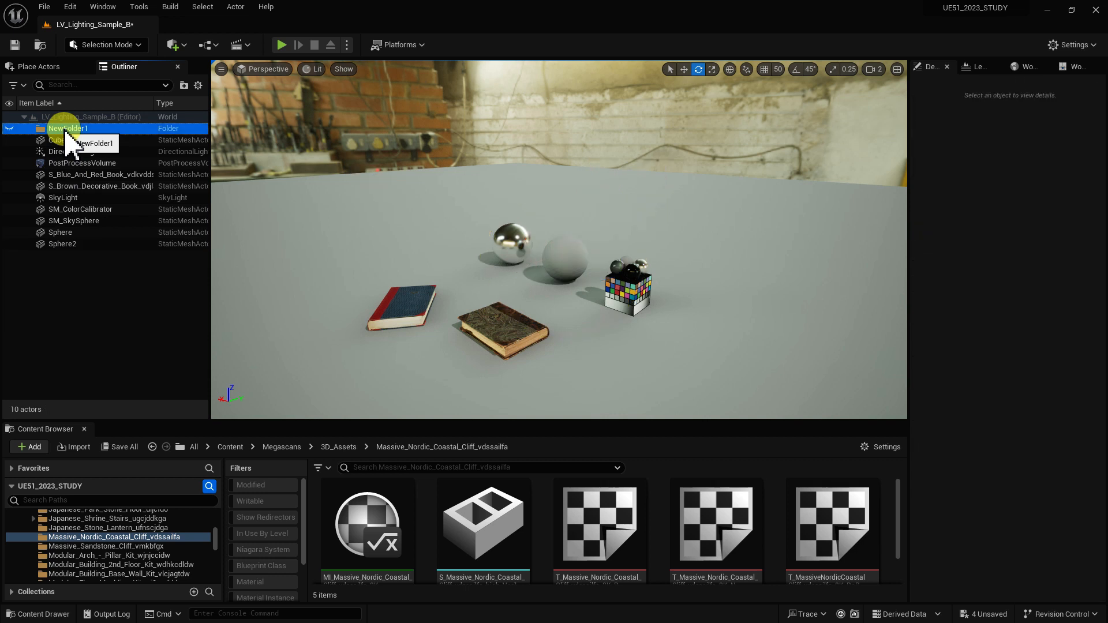
pyautogui.click(82, 296)
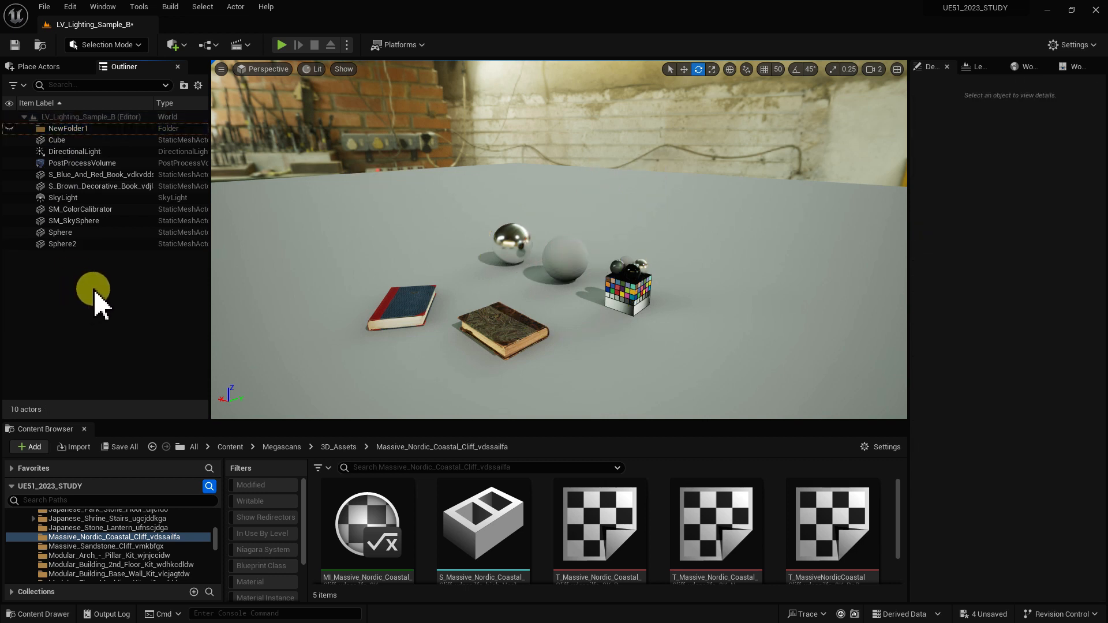
# Step: Create two more empty folders at the Outliner's root level, keeping their default names
pyautogui.rightClick(91, 292)
pyautogui.click(142, 316)
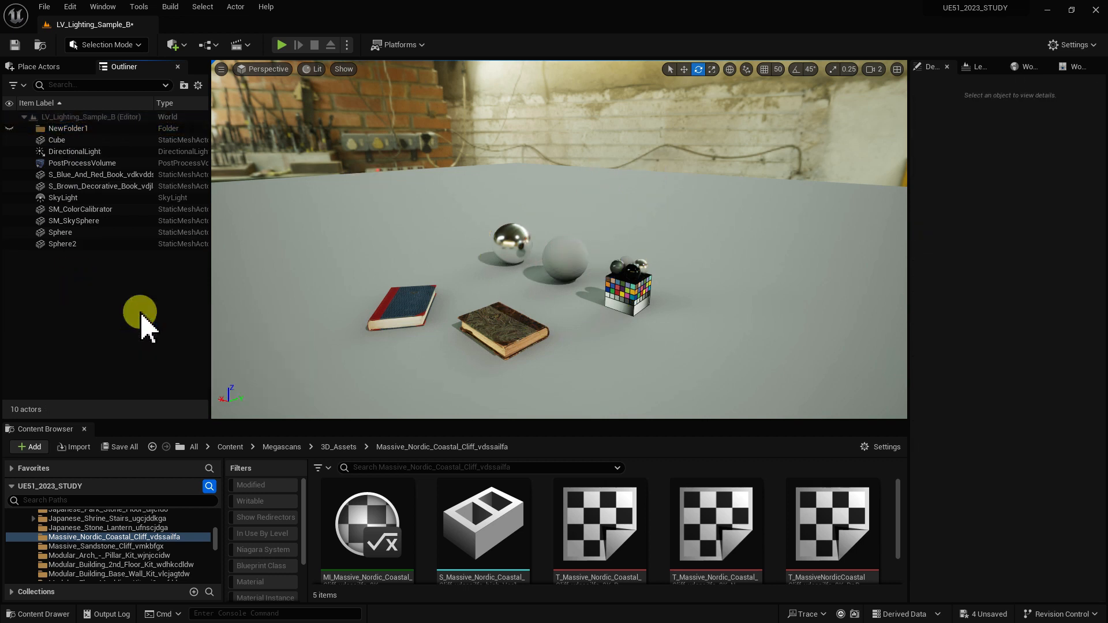
pyautogui.click(119, 315)
pyautogui.rightClick(101, 302)
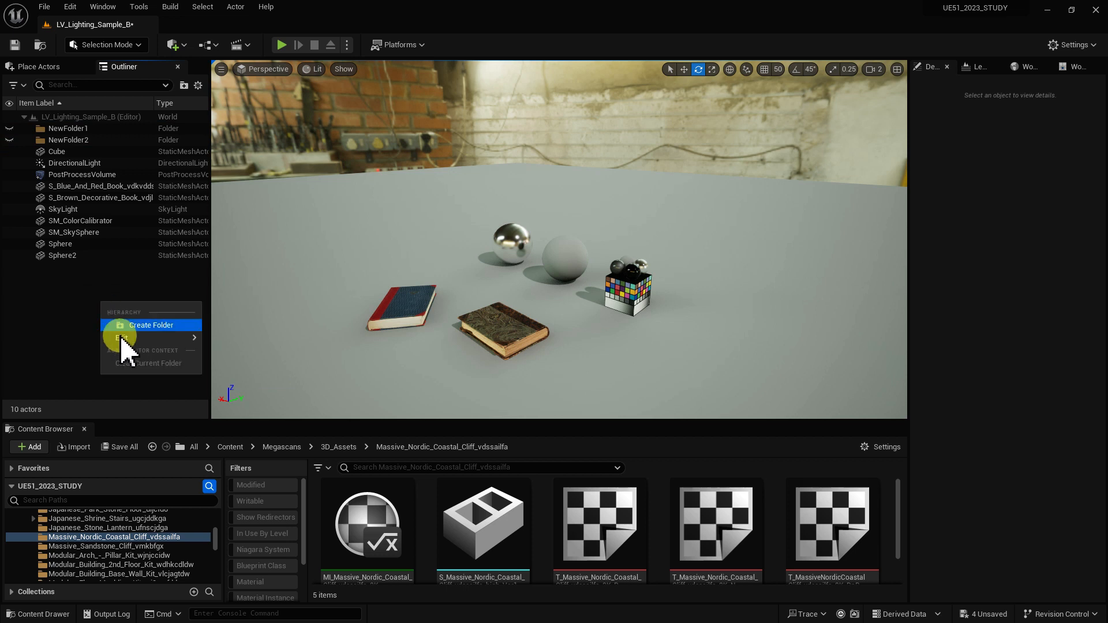
pyautogui.click(143, 326)
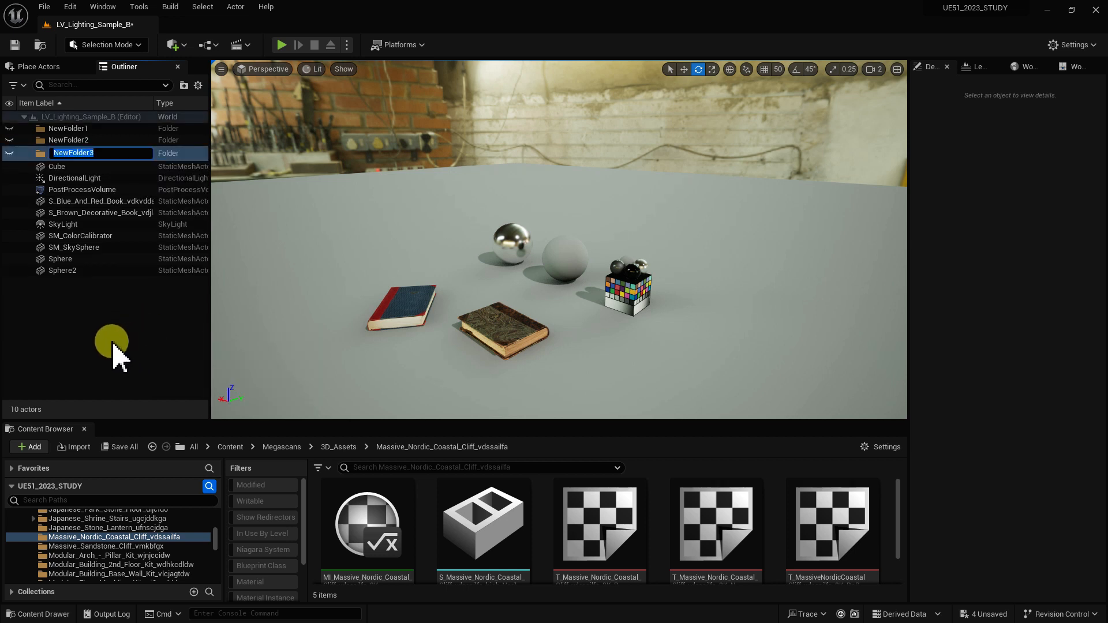
pyautogui.click(113, 344)
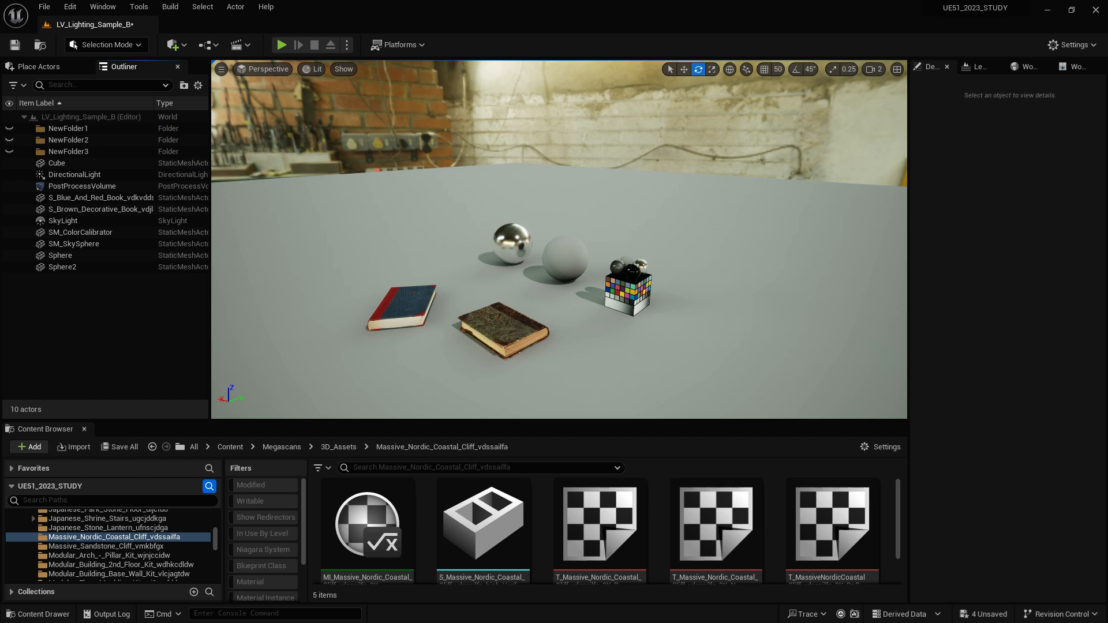
# Step: Rename the NewFolder1 folder in the Outliner as 01_lighting
pyautogui.click(63, 129)
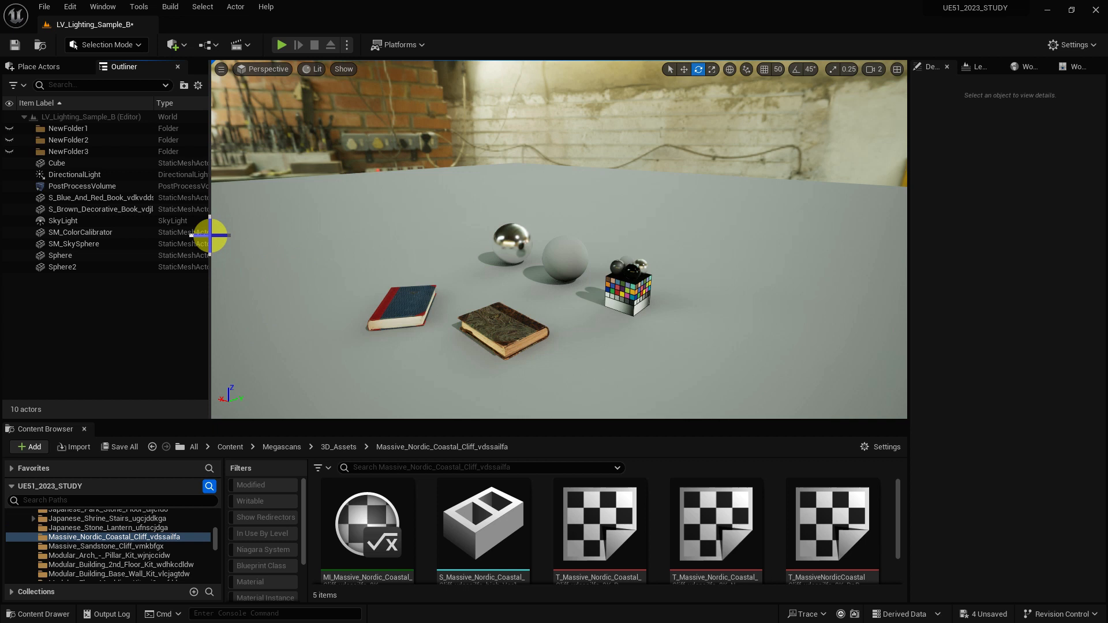
pyautogui.click(78, 129)
pyautogui.click(85, 129)
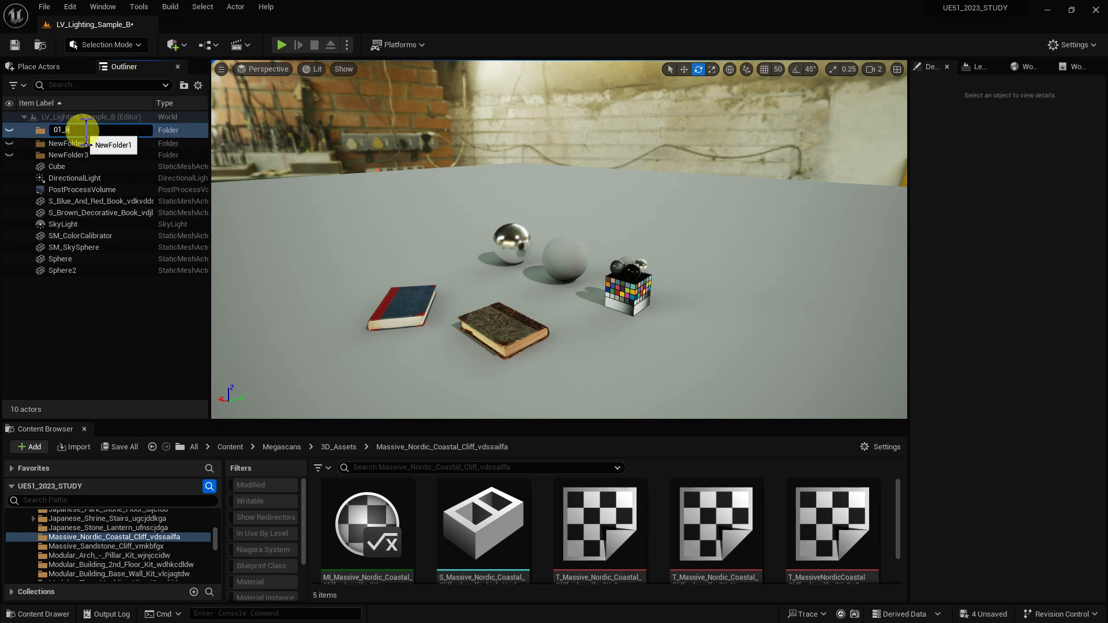
pyautogui.write('01_lighting')
pyautogui.press('Return')
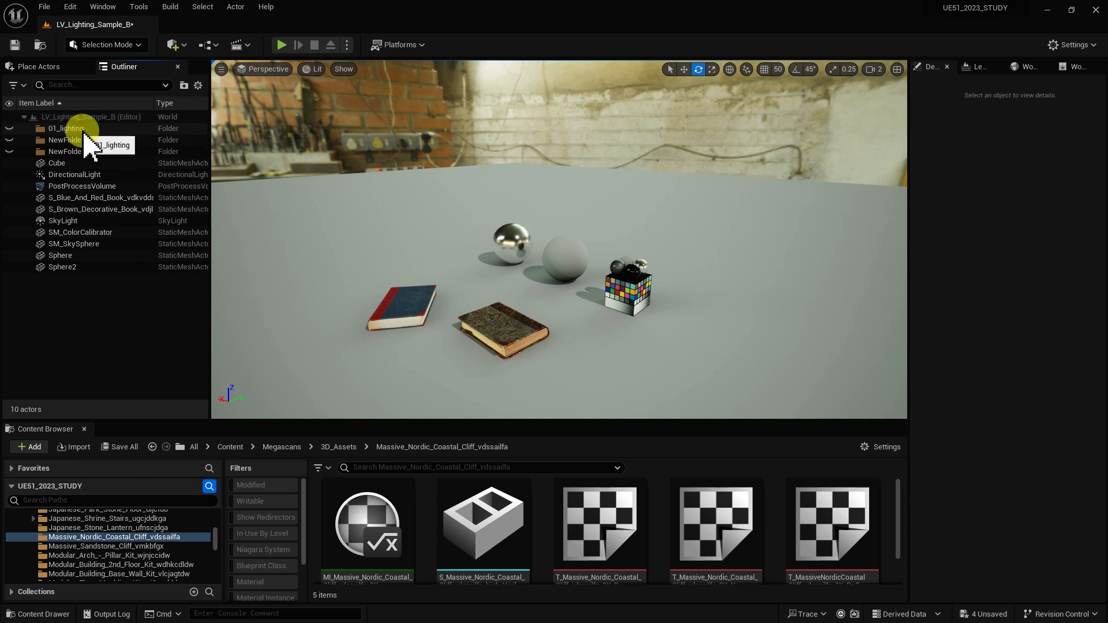
# Step: Rename the NewFolder2 folder in the Outliner as 02_staticmesh
pyautogui.click(80, 140)
pyautogui.click(84, 141)
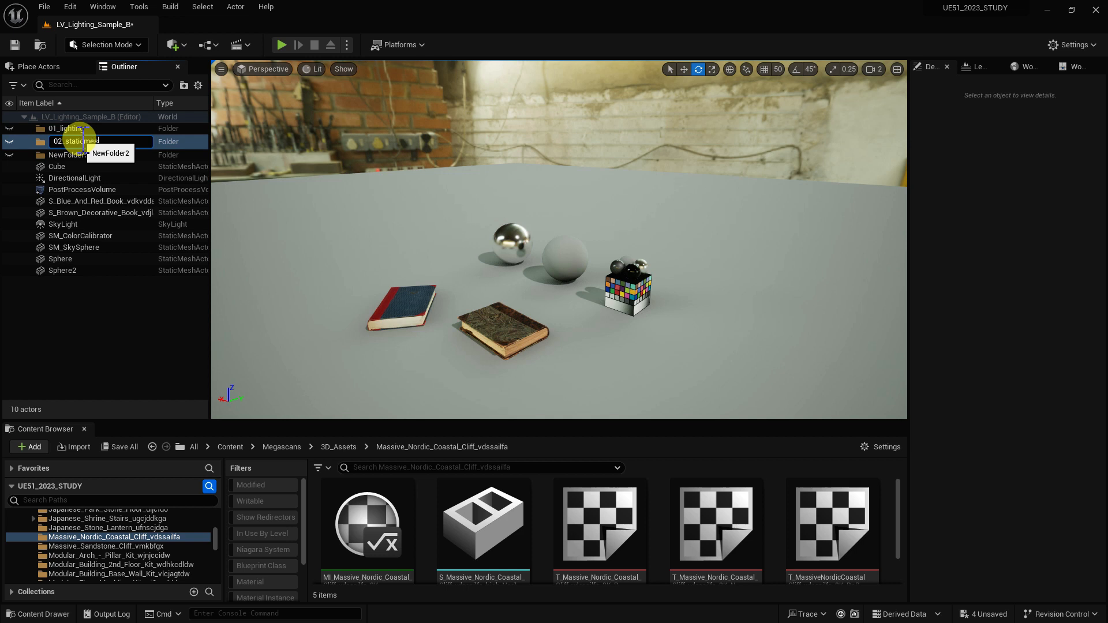
pyautogui.press('Return')
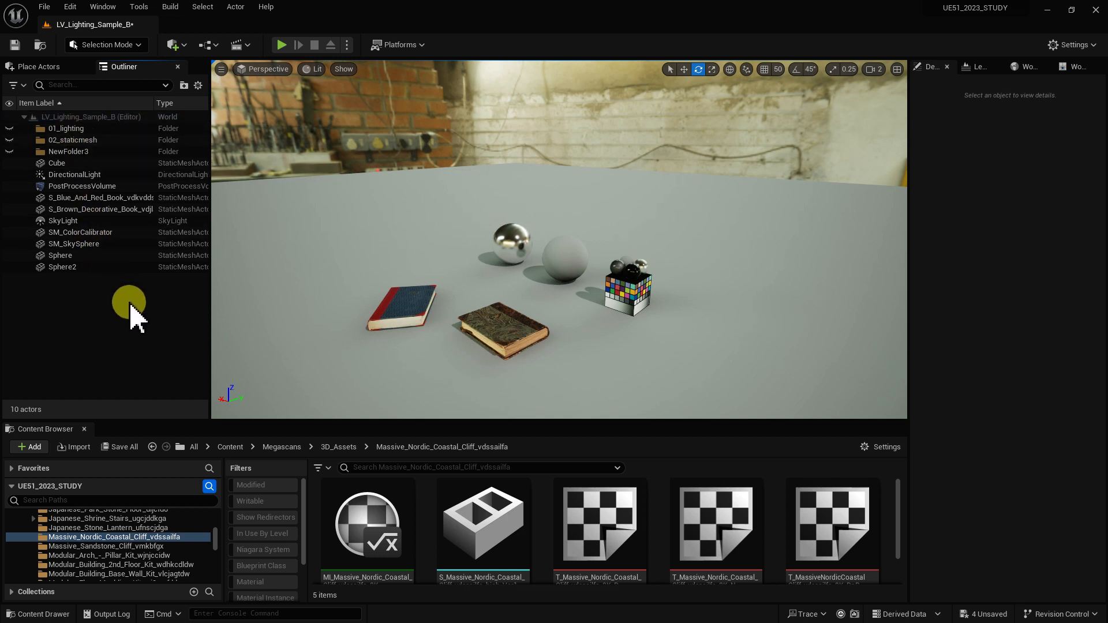
# Step: Move the DirectionalLight, PostProcessVolume and SkyLight actors together into the 01_lighting folder
pyautogui.click(75, 222)
pyautogui.keyDown('ctrl'); pyautogui.click(69, 175); pyautogui.keyUp('ctrl')
pyautogui.keyDown('ctrl'); pyautogui.click(74, 185); pyautogui.keyUp('ctrl')
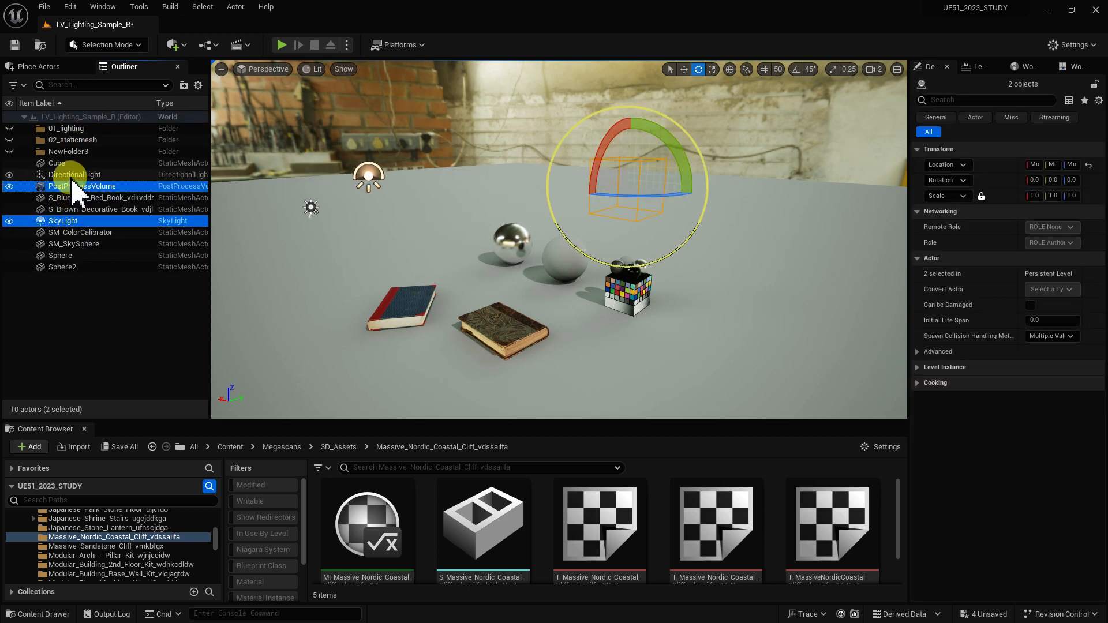
pyautogui.moveTo(114, 187); pyautogui.dragTo(71, 131)
# Step: Move Cube, both book meshes, SM_ColorCalibrator, SM_SkySphere, Sphere and Sphere2 together into the 02_staticmesh folder
pyautogui.click(65, 233)
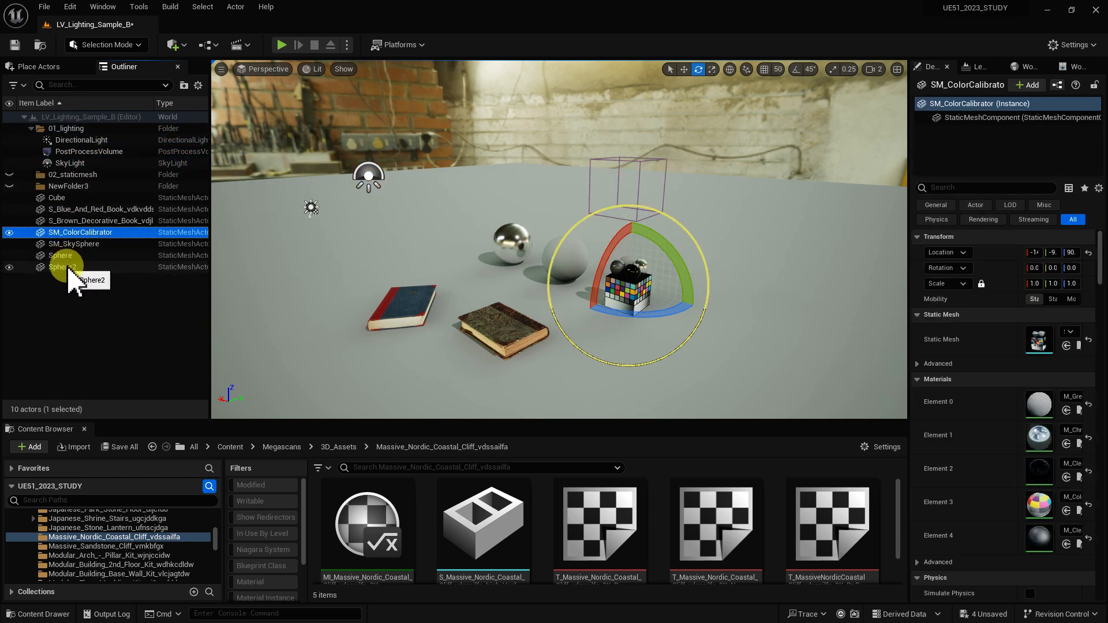
pyautogui.keyDown('shift'); pyautogui.click(68, 268); pyautogui.keyUp('shift')
pyautogui.keyDown('ctrl'); pyautogui.click(71, 220); pyautogui.keyUp('ctrl')
pyautogui.keyDown('ctrl'); pyautogui.click(70, 210); pyautogui.keyUp('ctrl')
pyautogui.keyDown('ctrl'); pyautogui.click(59, 198); pyautogui.keyUp('ctrl')
pyautogui.moveTo(60, 199); pyautogui.dragTo(74, 177)
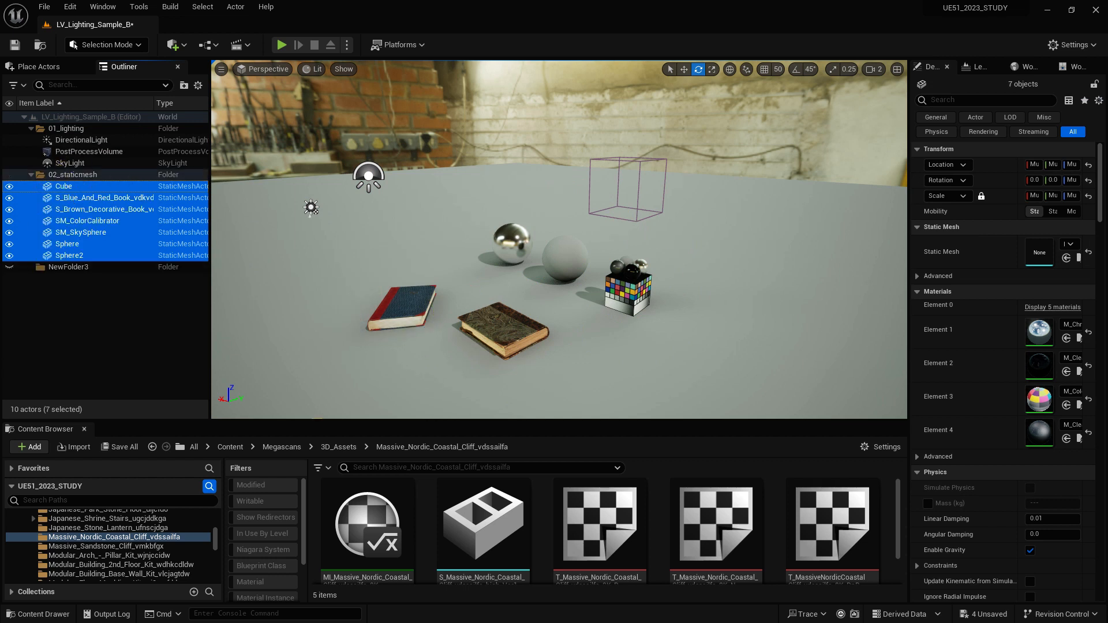
# Step: Move all ten actors out of the 01_lighting and 02_staticmesh folders to the level's root in the Outliner
pyautogui.click(126, 348)
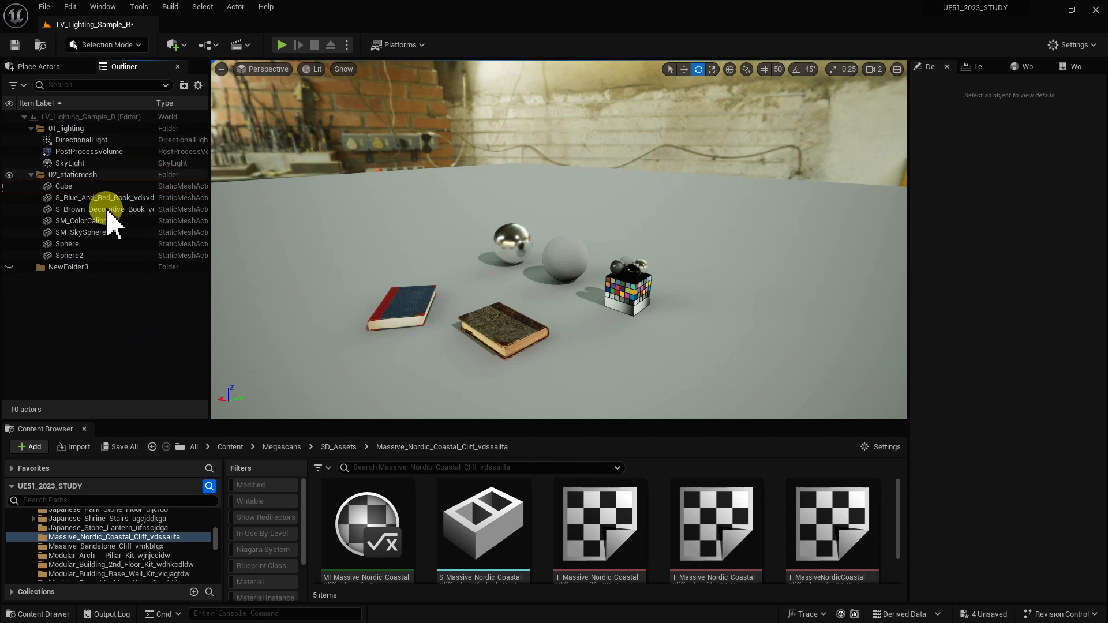
pyautogui.click(67, 186)
pyautogui.keyDown('shift'); pyautogui.click(68, 254); pyautogui.keyUp('shift')
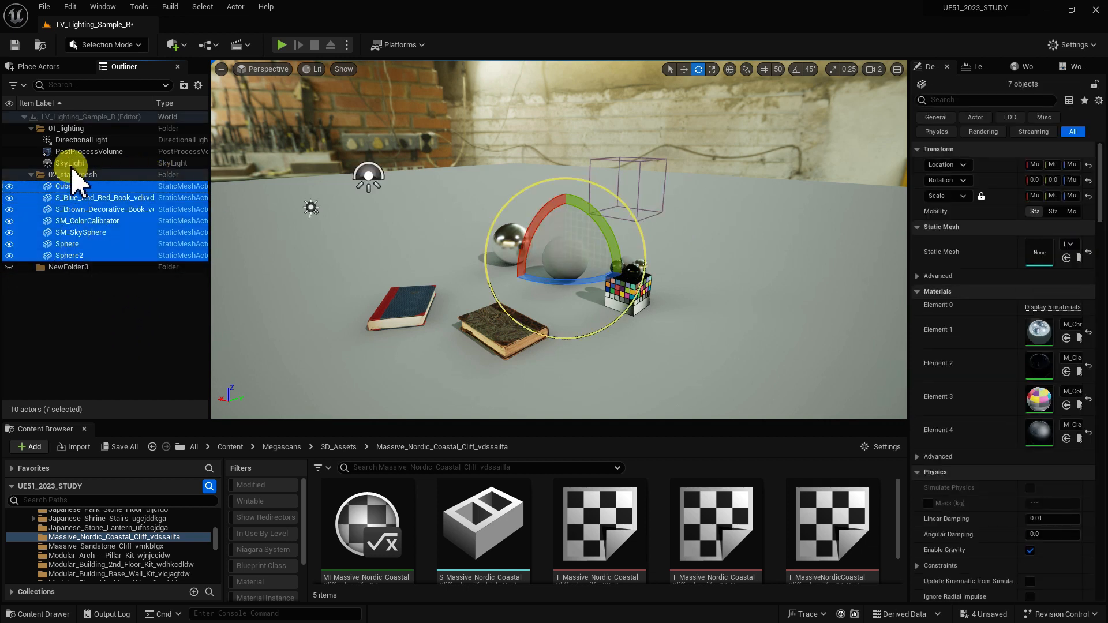
pyautogui.keyDown('ctrl'); pyautogui.click(72, 163); pyautogui.keyUp('ctrl')
pyautogui.keyDown('ctrl'); pyautogui.click(74, 151); pyautogui.keyUp('ctrl')
pyautogui.keyDown('ctrl'); pyautogui.click(77, 141); pyautogui.keyUp('ctrl')
pyautogui.moveTo(77, 141); pyautogui.dragTo(86, 118)
# Step: Delete the 01_lighting, 02_staticmesh and NewFolder3 folders from the Outliner
pyautogui.click(70, 150)
pyautogui.keyDown('shift'); pyautogui.click(71, 131); pyautogui.keyUp('shift')
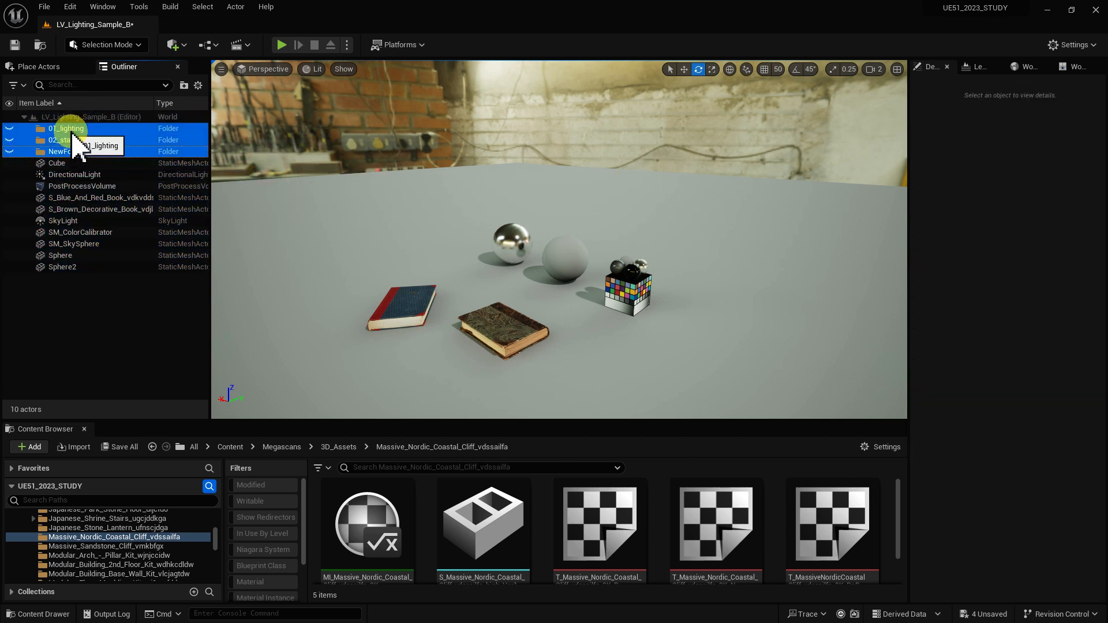
pyautogui.press('Delete')
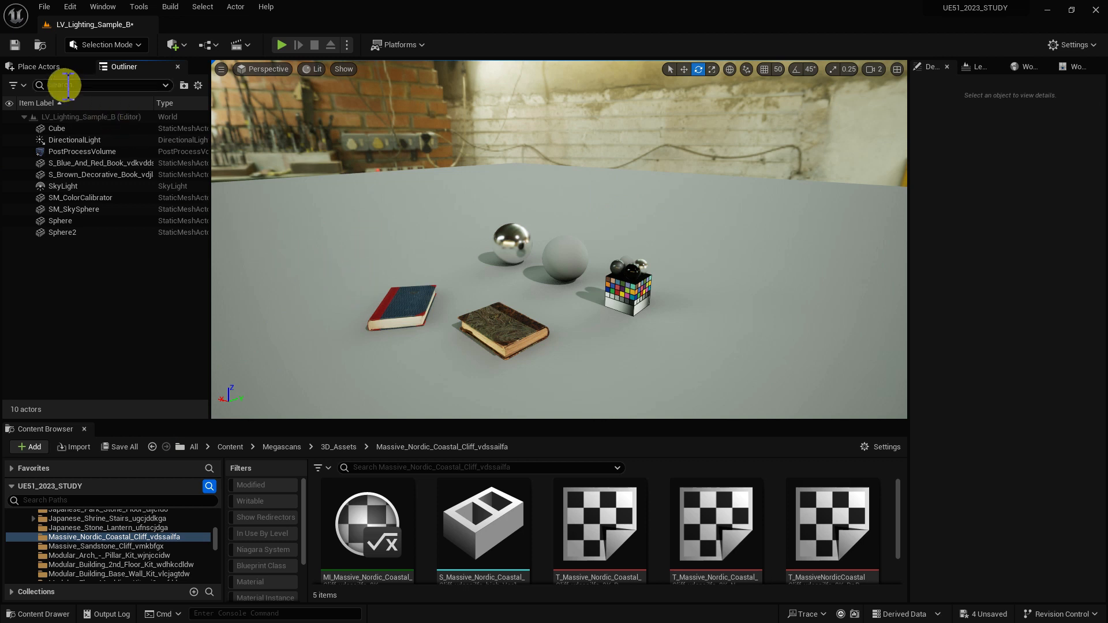
# Step: Place two spot lights in the scene, one raised behind the directional light and one above the blue book, and show them in the Outliner
pyautogui.click(48, 68)
pyautogui.moveTo(75, 213); pyautogui.dragTo(333, 224)
pyautogui.press('w')
pyautogui.moveTo(325, 186); pyautogui.dragTo(317, 117)
pyautogui.moveTo(69, 209); pyautogui.dragTo(376, 244)
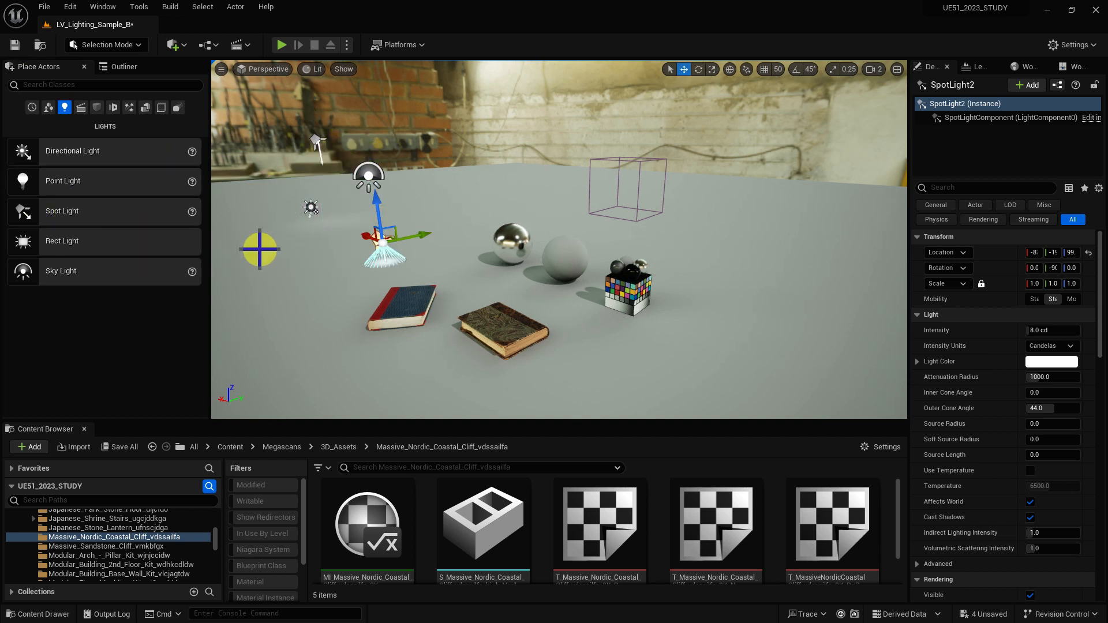
pyautogui.click(128, 68)
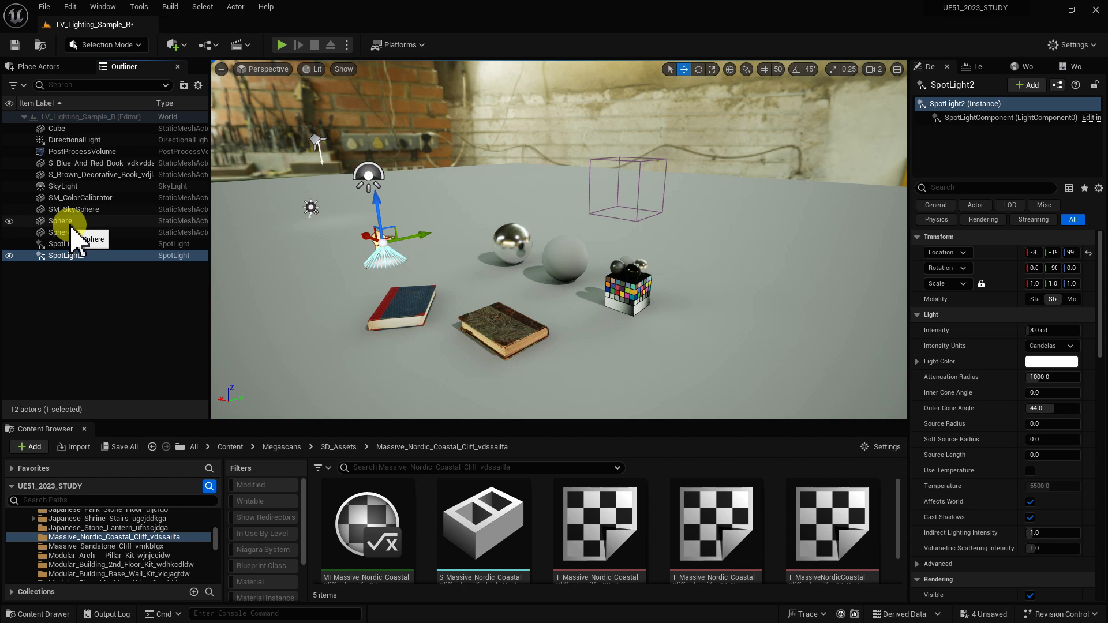
# Step: Duplicate the blue and brown books together in repeated batches around the spheres until there are 16 of each
pyautogui.click(416, 304)
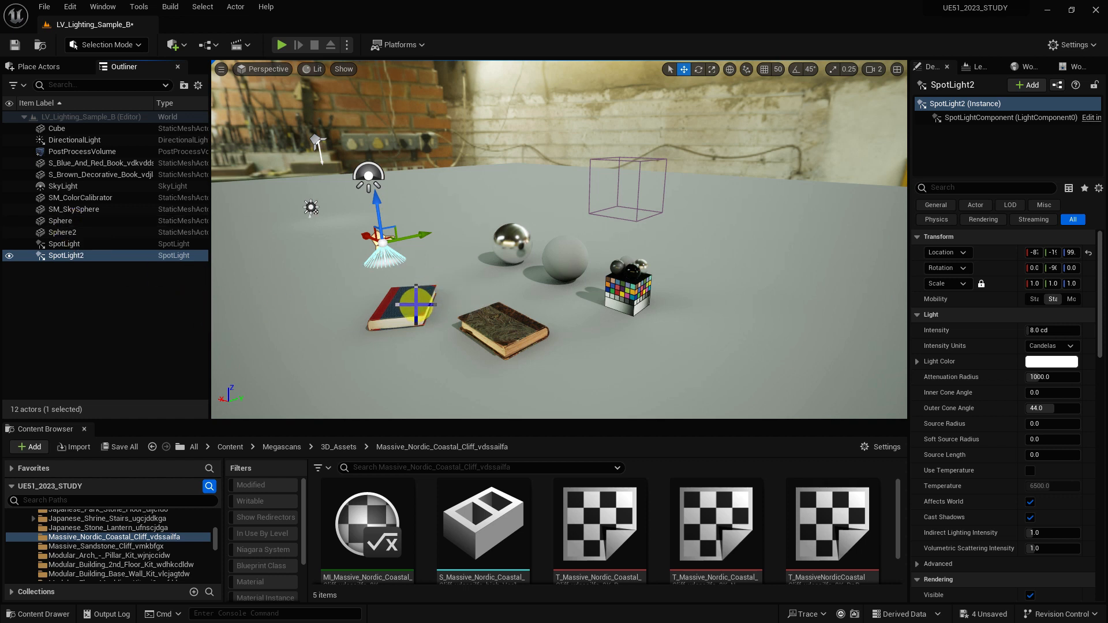
pyautogui.keyDown('ctrl'); pyautogui.click(477, 322); pyautogui.keyUp('ctrl')
pyautogui.keyDown('alt'); pyautogui.moveTo(522, 318); pyautogui.dragTo(589, 236); pyautogui.keyUp('alt')
pyautogui.keyDown('ctrl'); pyautogui.click(566, 297); pyautogui.keyUp('ctrl')
pyautogui.keyDown('ctrl'); pyautogui.click(503, 330); pyautogui.keyUp('ctrl')
pyautogui.keyDown('ctrl'); pyautogui.click(404, 306); pyautogui.keyUp('ctrl')
pyautogui.keyDown('ctrl'); pyautogui.click(479, 281); pyautogui.keyUp('ctrl')
pyautogui.keyDown('alt'); pyautogui.moveTo(478, 270); pyautogui.dragTo(485, 229); pyautogui.keyUp('alt')
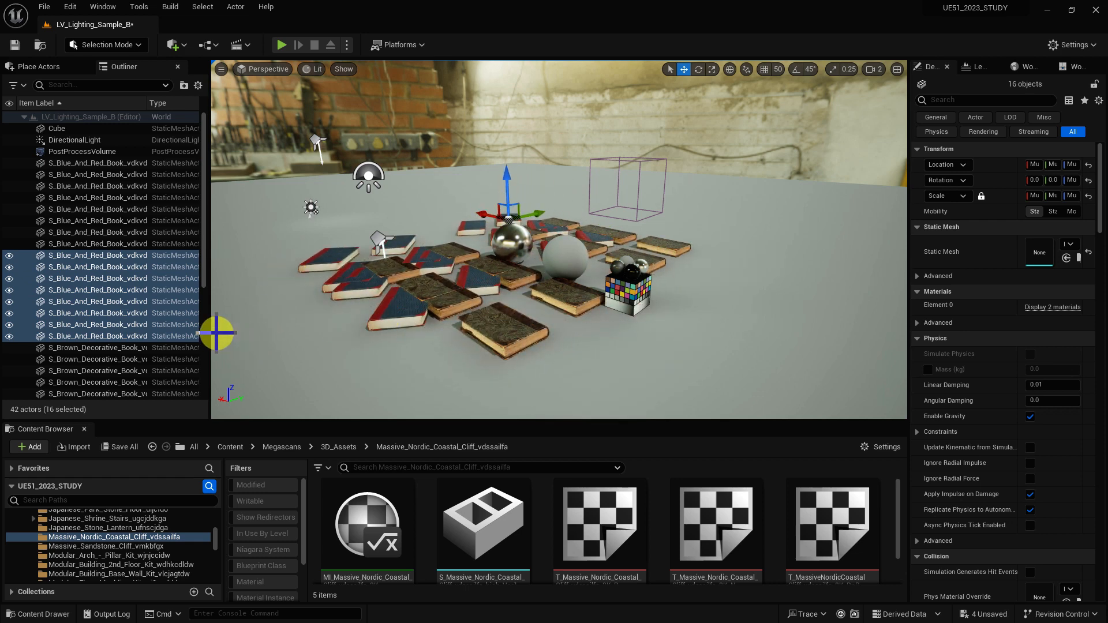
# Step: Place a third spot light on the open floor beside the books and find it in the Outliner
pyautogui.click(40, 67)
pyautogui.moveTo(63, 211); pyautogui.dragTo(271, 279)
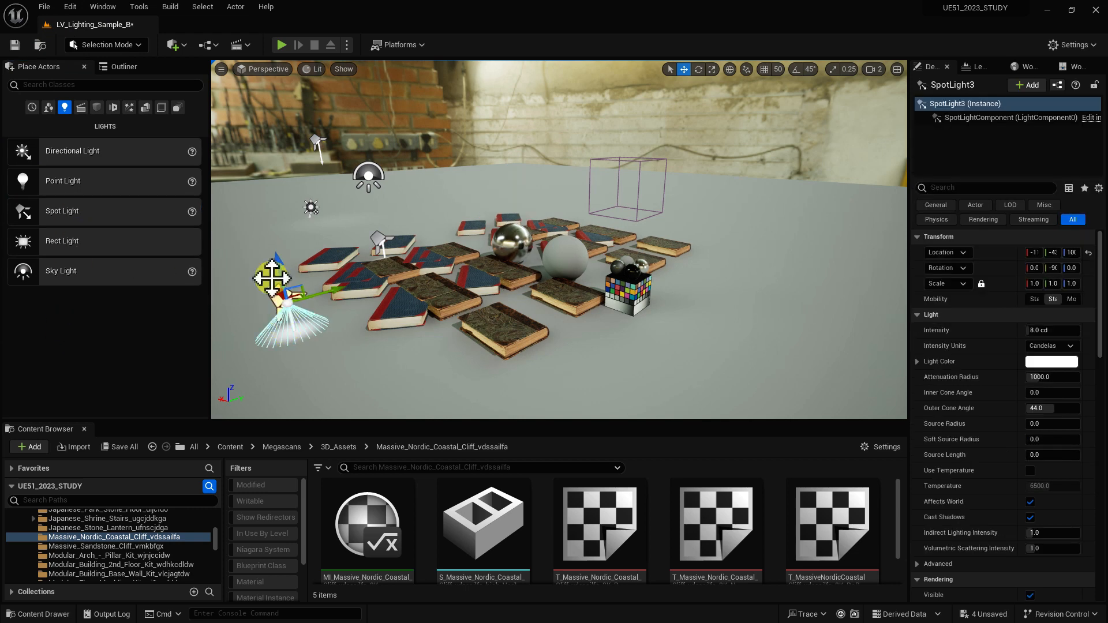
pyautogui.click(131, 67)
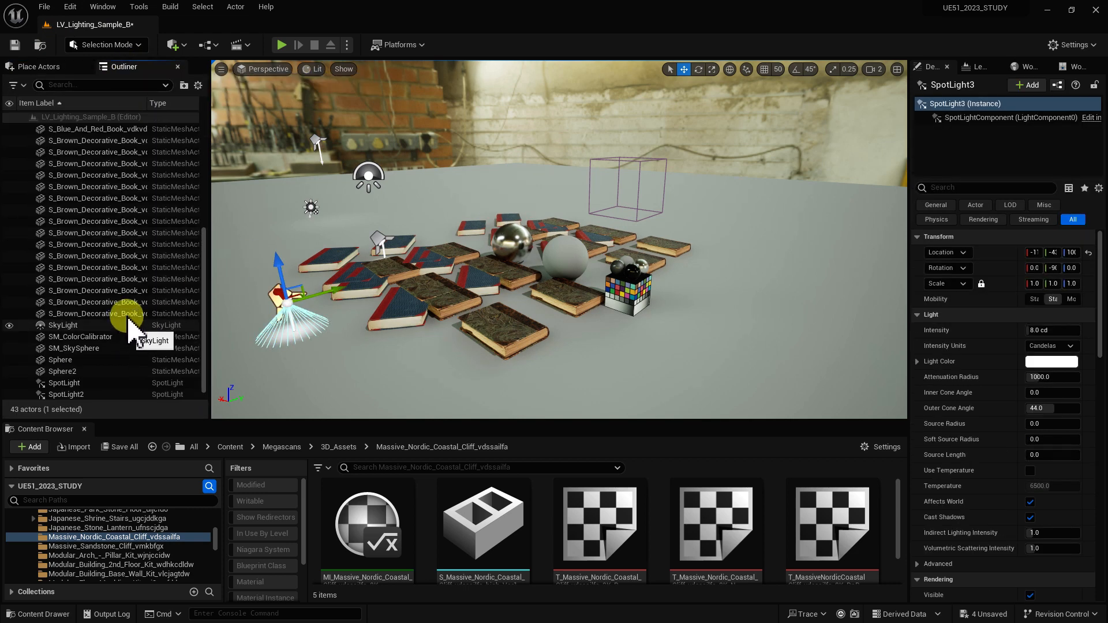
pyautogui.scroll(-1, 127, 317)
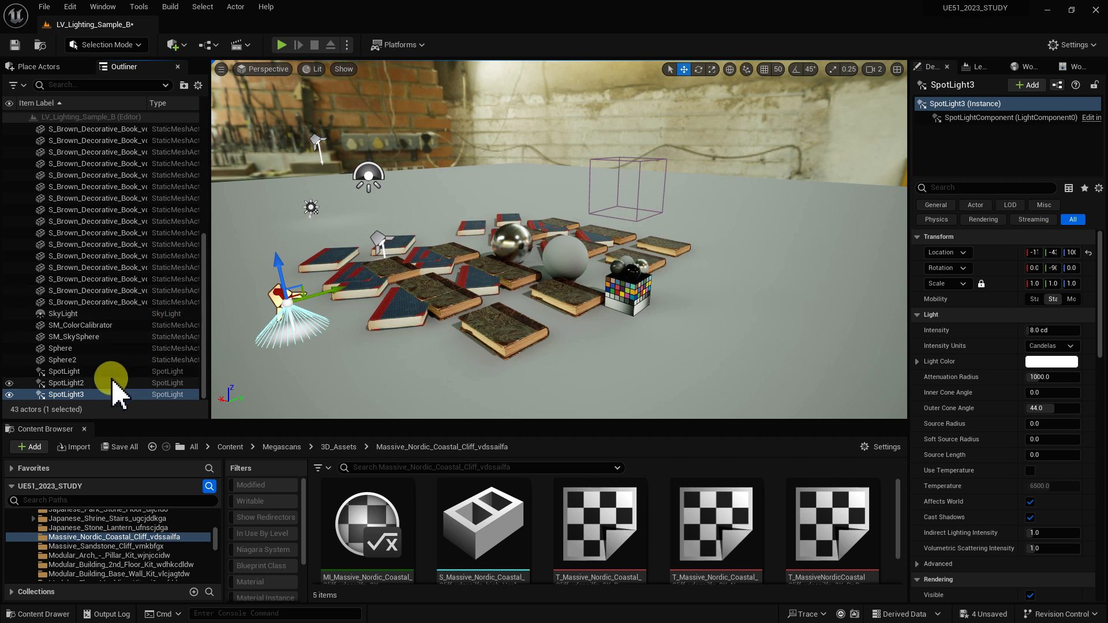
pyautogui.rightClick(78, 395)
pyautogui.moveTo(147, 345)
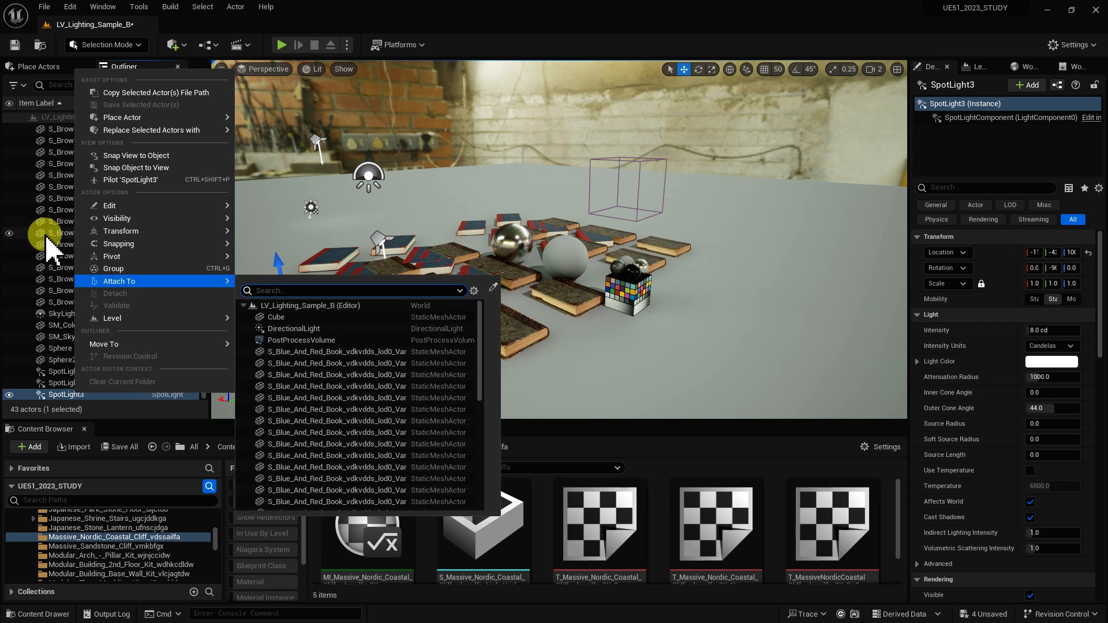
pyautogui.click(115, 241)
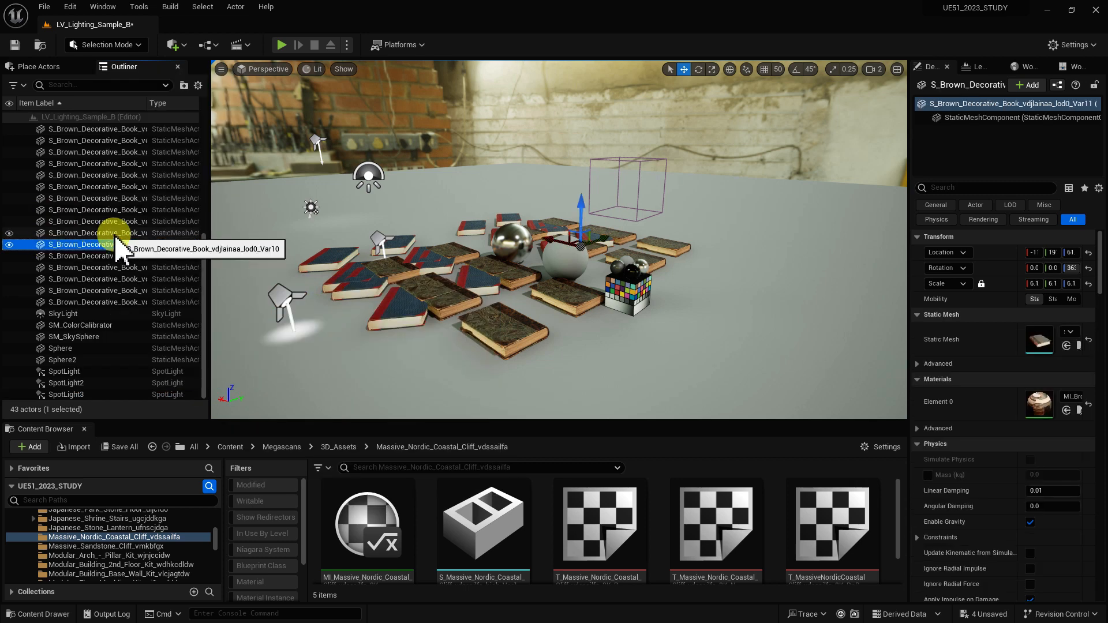
pyautogui.scroll(5, 116, 241)
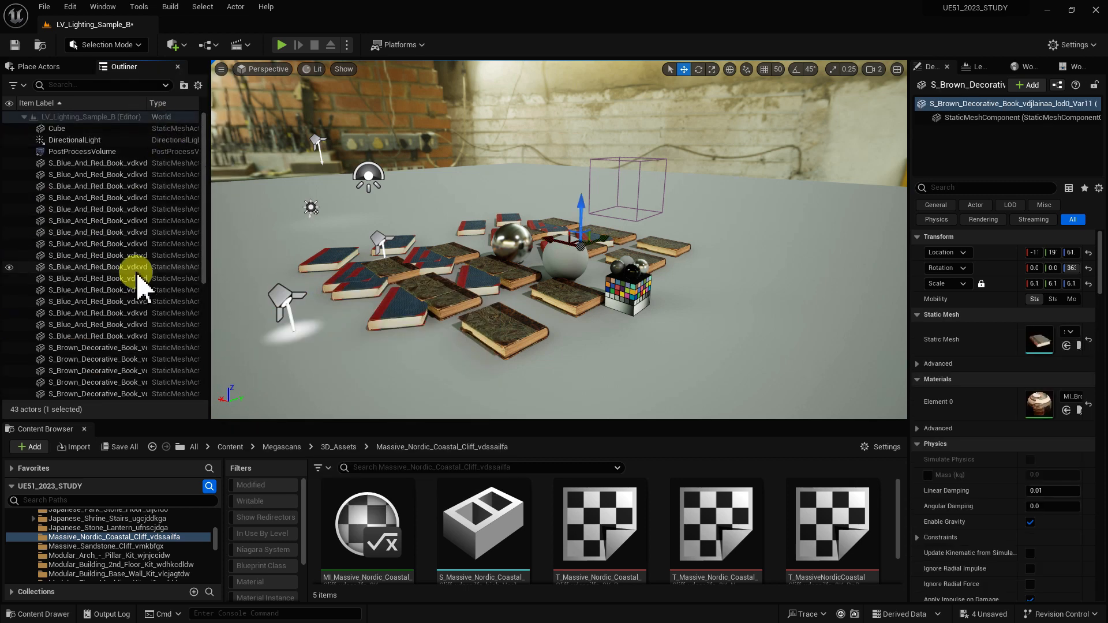
pyautogui.scroll(-5, 136, 273)
pyautogui.click(247, 345)
pyautogui.press('Escape')
pyautogui.press('g')
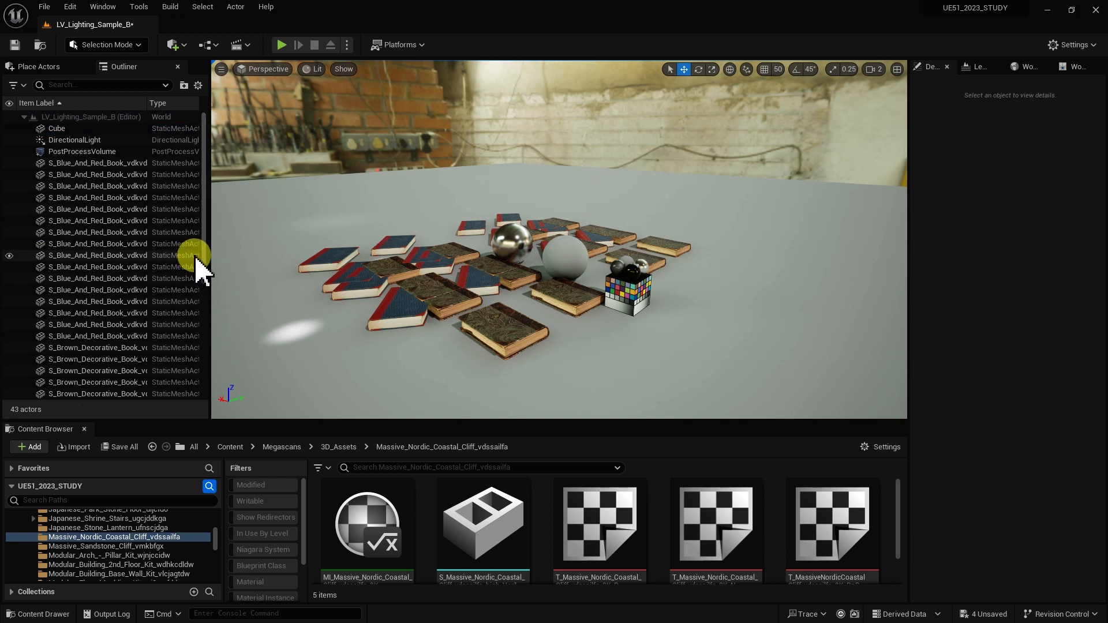
# Step: Create a folder named NewFolder1 in the Outliner and make it the current folder
pyautogui.click(183, 85)
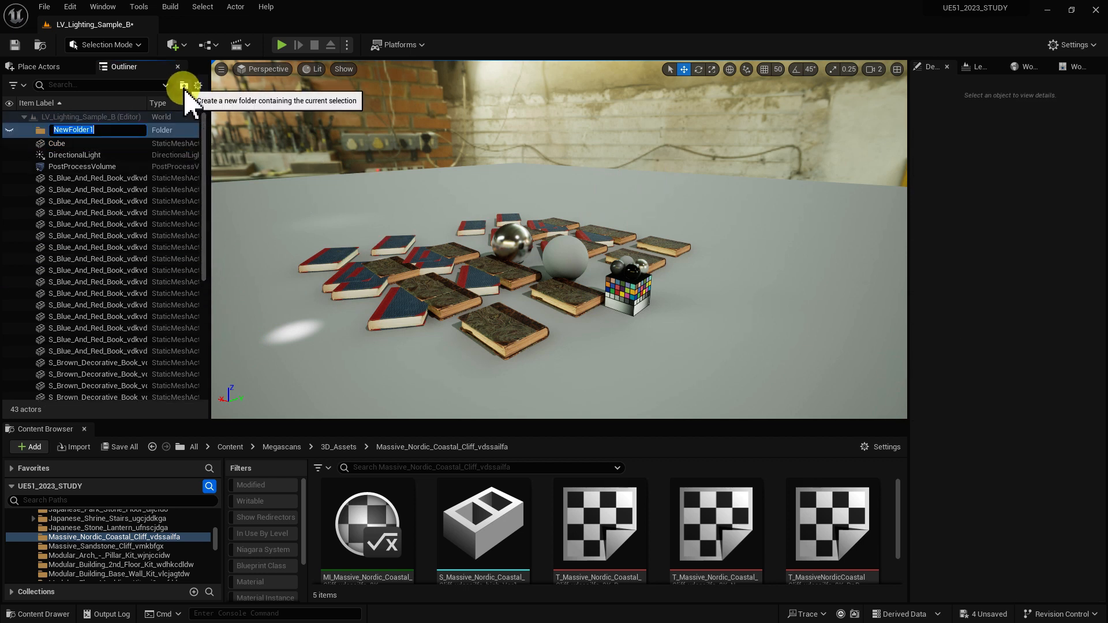
pyautogui.press('Return')
pyautogui.rightClick(77, 133)
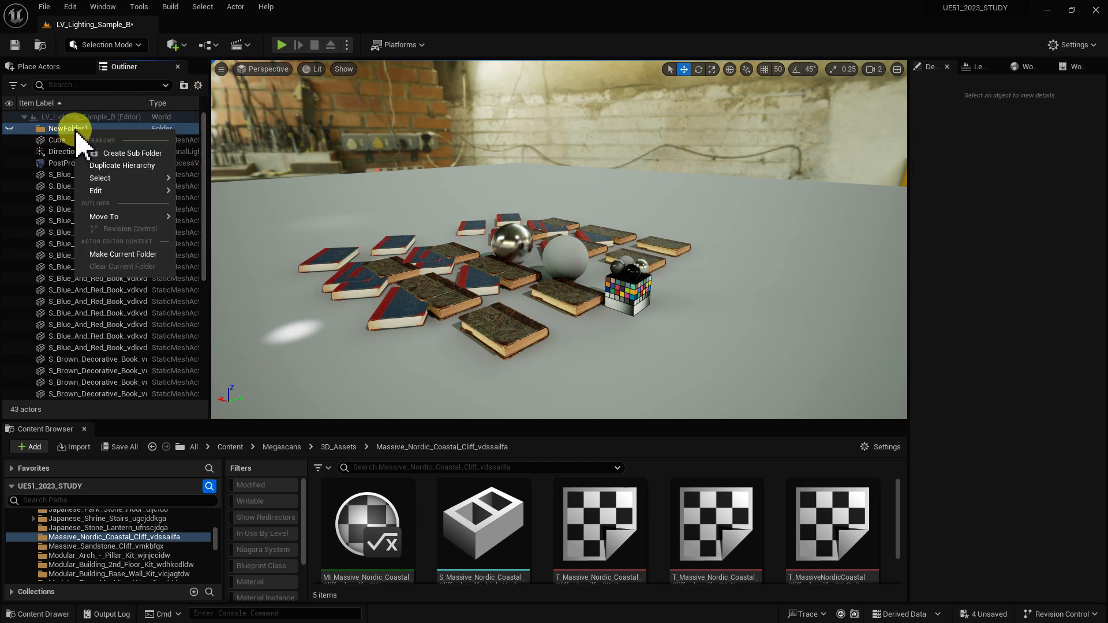
pyautogui.click(138, 254)
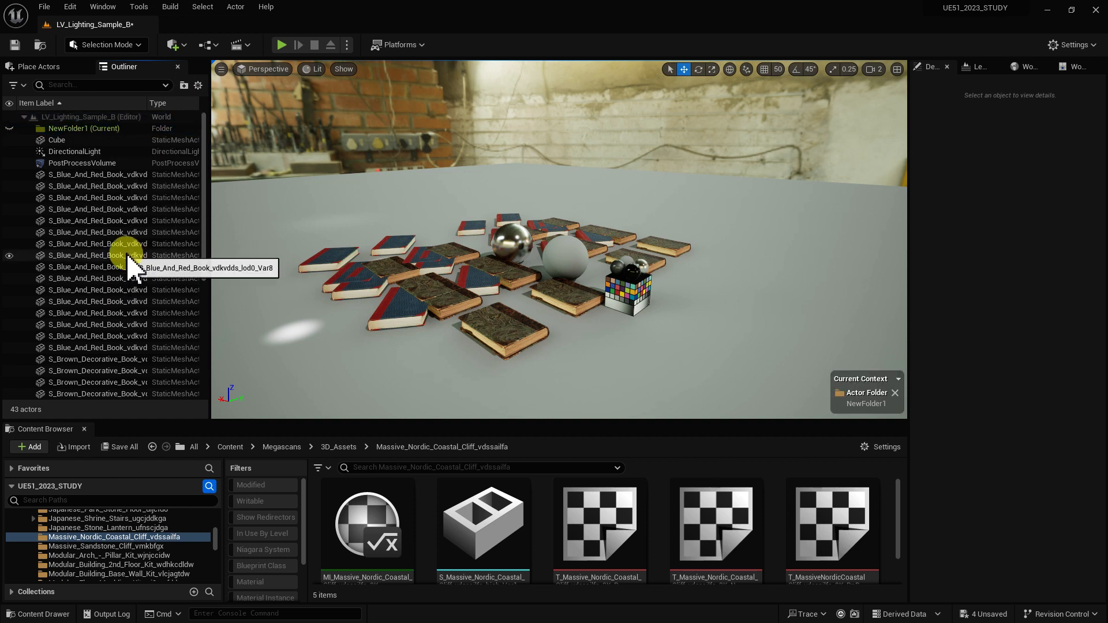
# Step: Place a spot light, a point light and a rect light beside the books, and check them under NewFolder1 in the Outliner
pyautogui.click(40, 67)
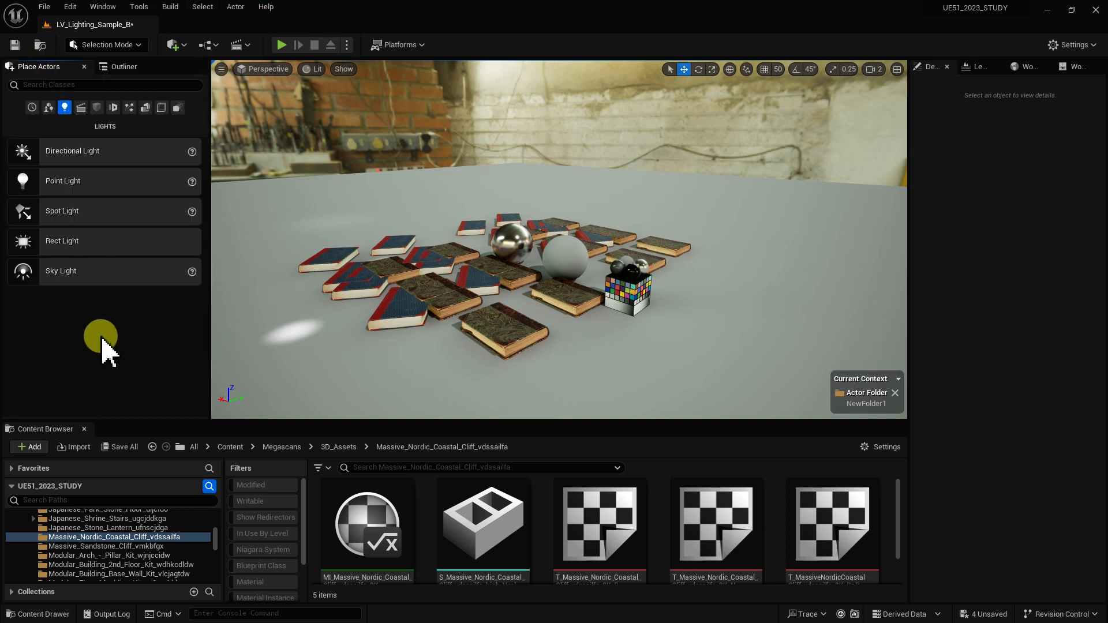
pyautogui.moveTo(116, 209); pyautogui.dragTo(245, 251)
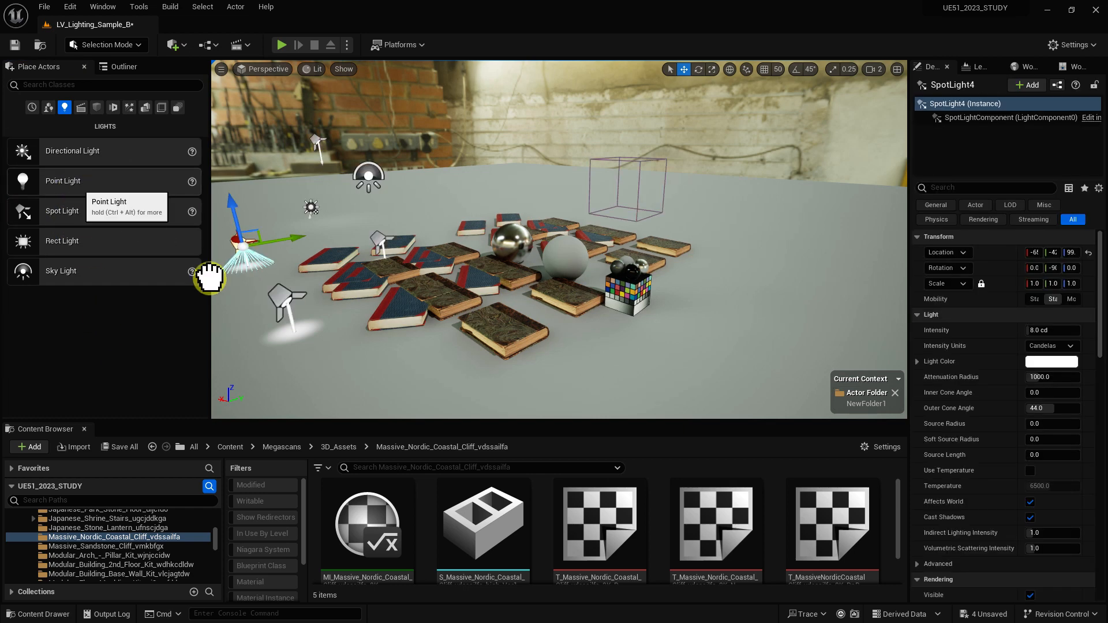
pyautogui.hotkey('ctrl', 'z')
pyautogui.moveTo(81, 243); pyautogui.dragTo(277, 311)
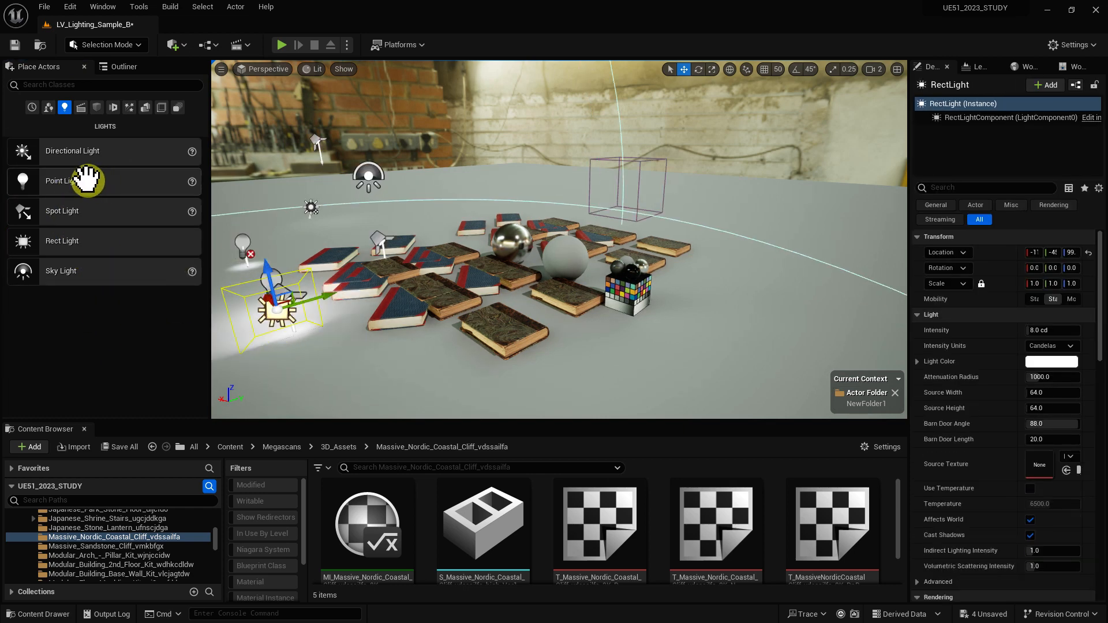
pyautogui.click(124, 67)
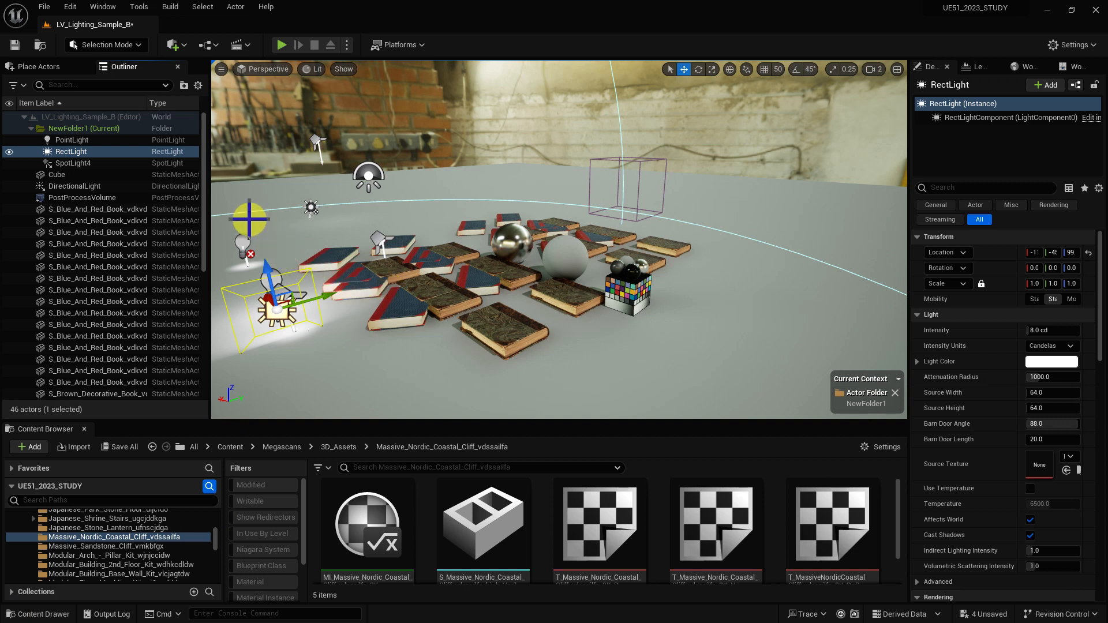
pyautogui.click(91, 128)
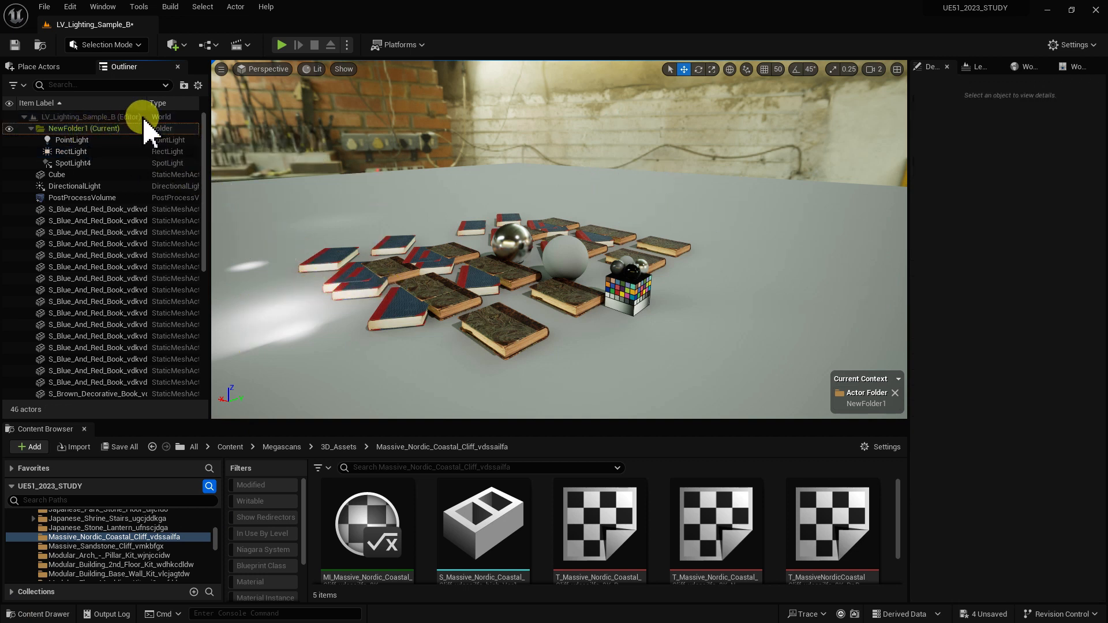
# Step: Create a second Outliner folder named NewFolder2 at the level's root and make it the current folder
pyautogui.click(183, 85)
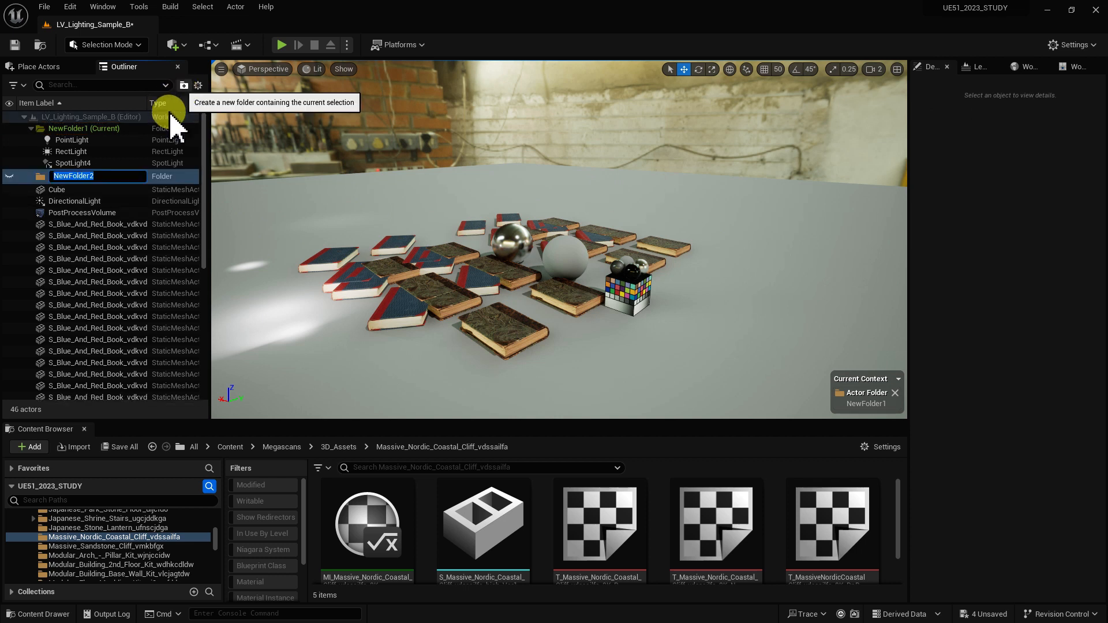
pyautogui.click(72, 187)
pyautogui.click(81, 174)
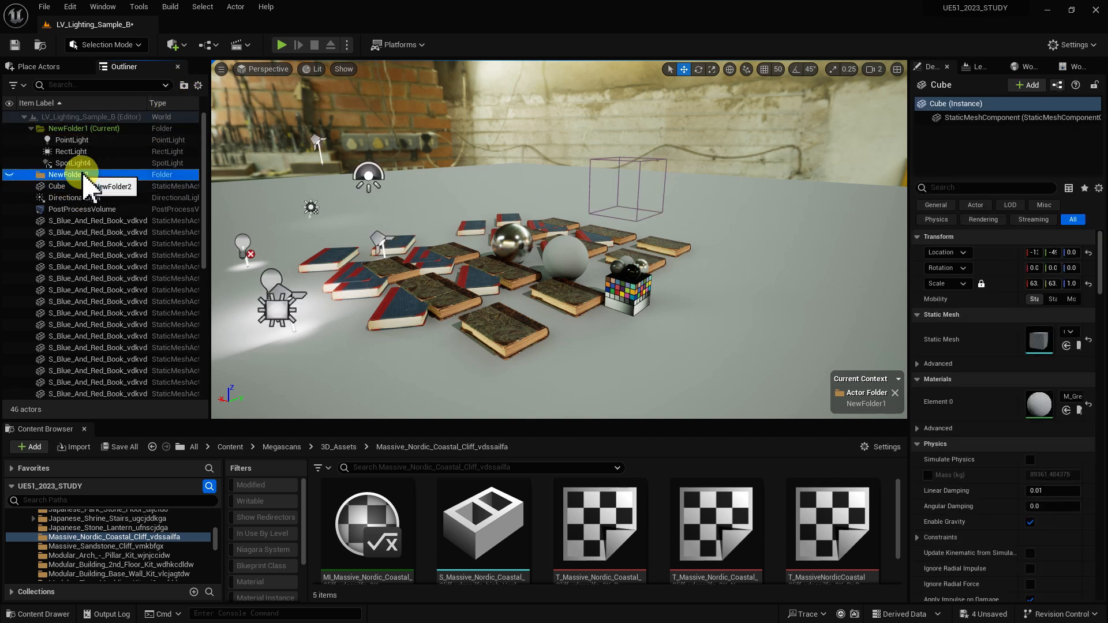
pyautogui.rightClick(79, 177)
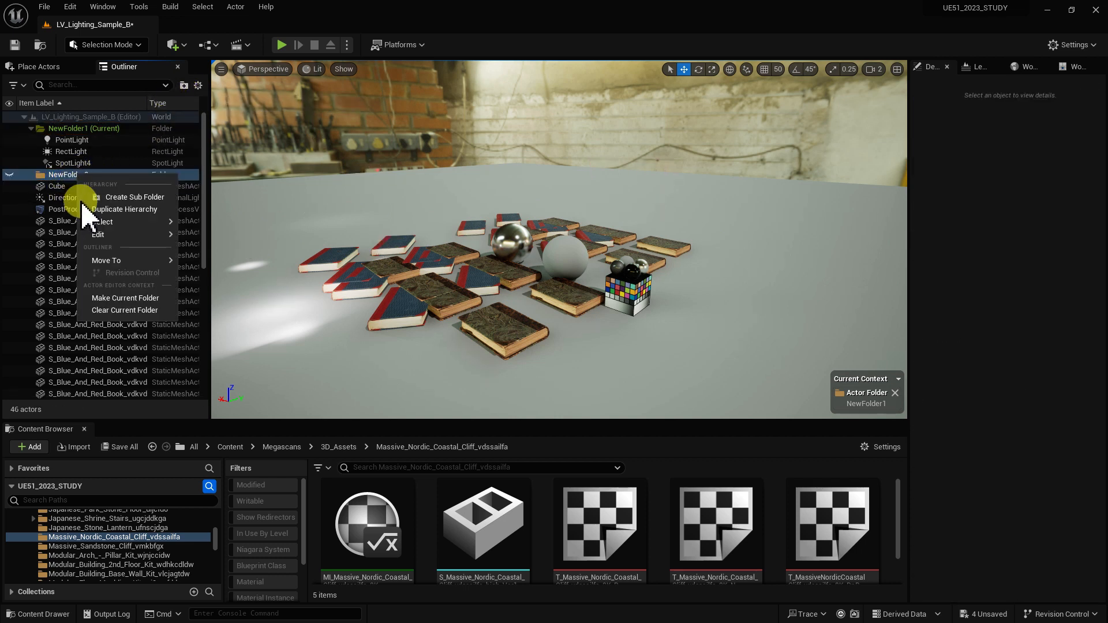
pyautogui.click(137, 299)
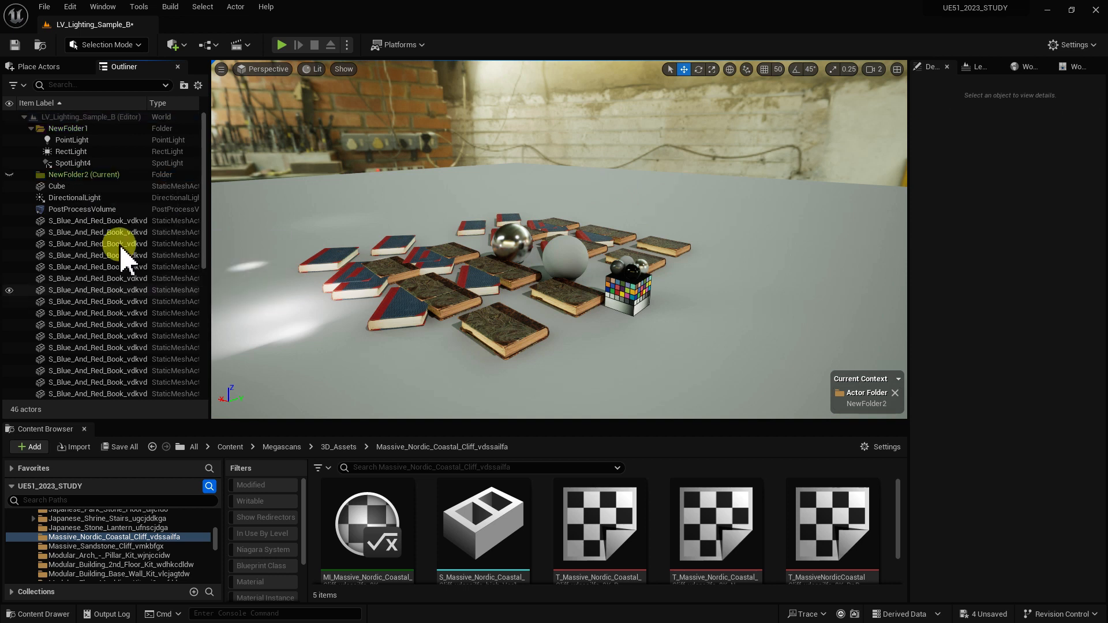
# Step: Clear NewFolder2 as the current folder, make NewFolder1 current instead, and remove that folder from the viewport's current context
pyautogui.rightClick(75, 177)
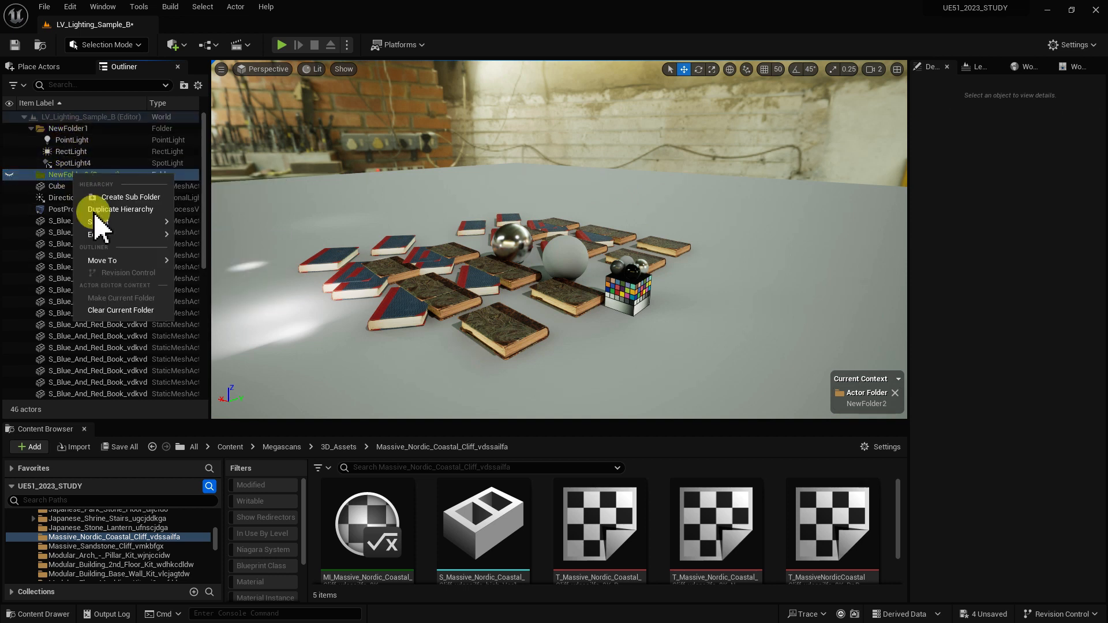
pyautogui.click(137, 312)
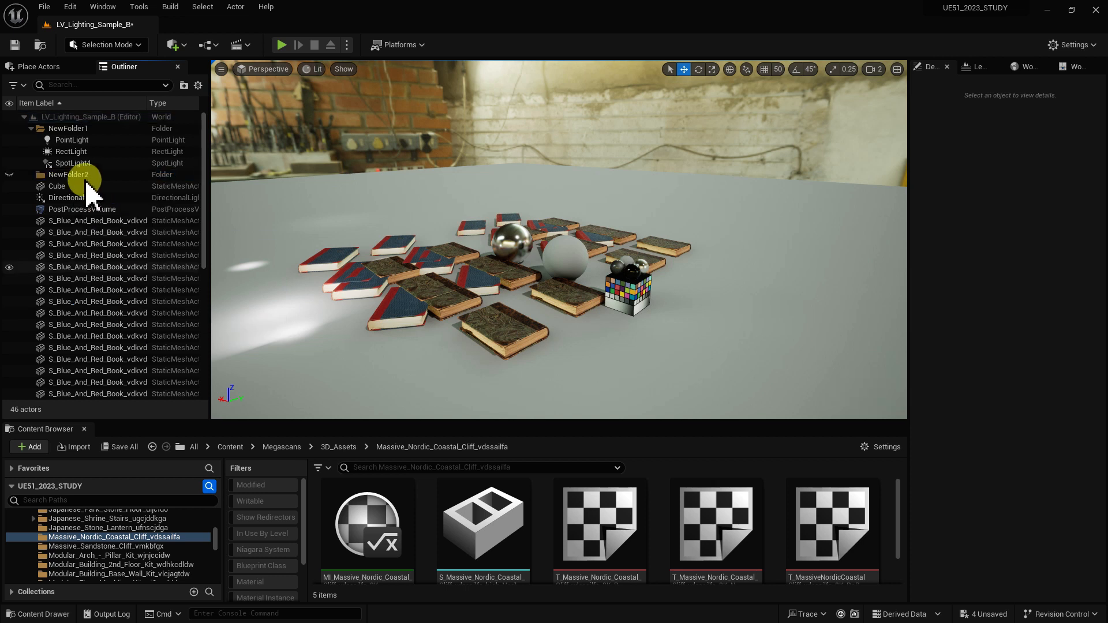
pyautogui.rightClick(75, 131)
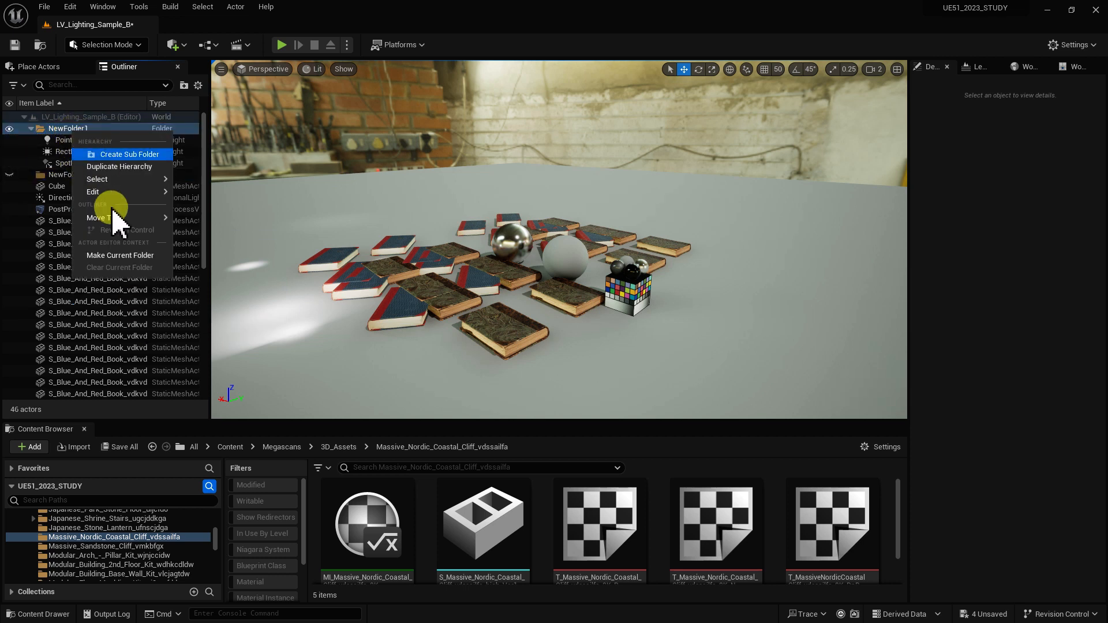
pyautogui.click(133, 255)
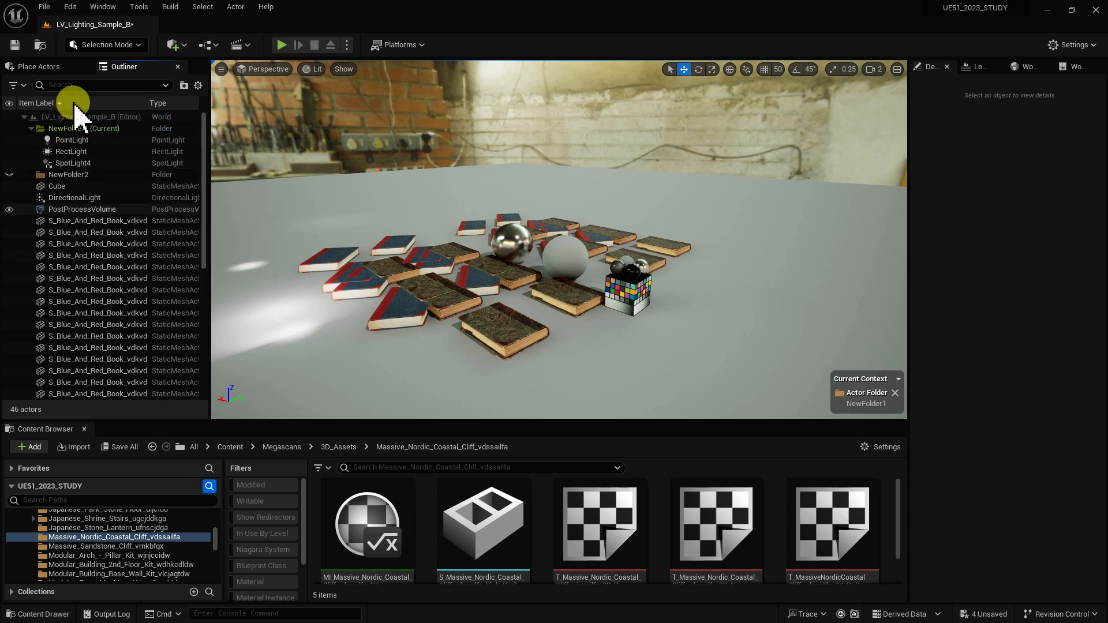
pyautogui.click(895, 393)
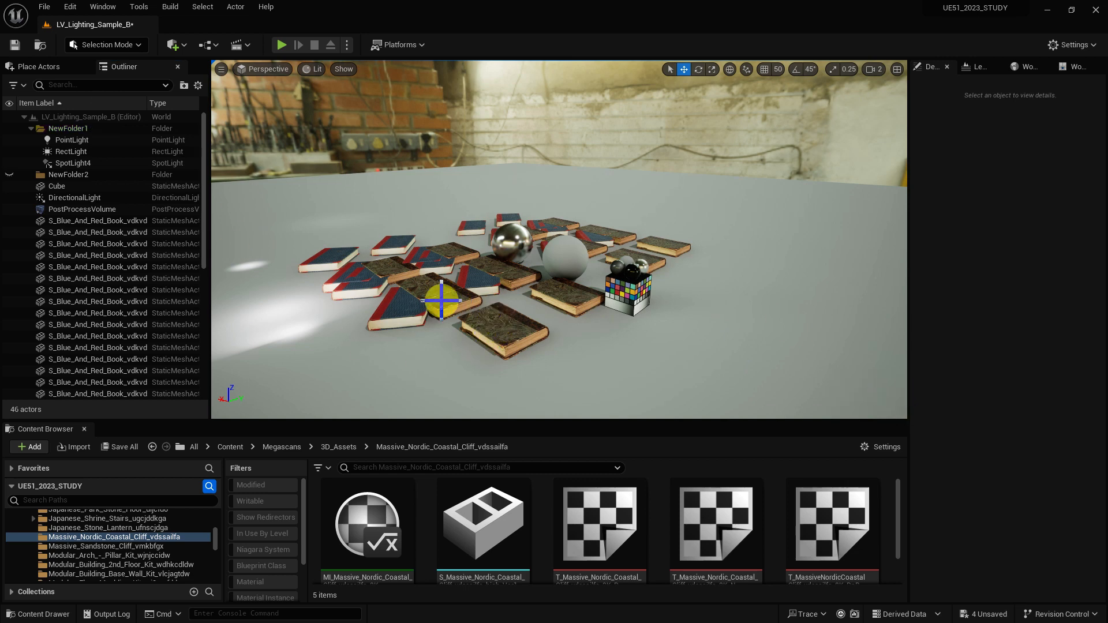
# Step: Select a brown book in the viewport and examine where it is listed among the Outliner's actors
pyautogui.click(442, 298)
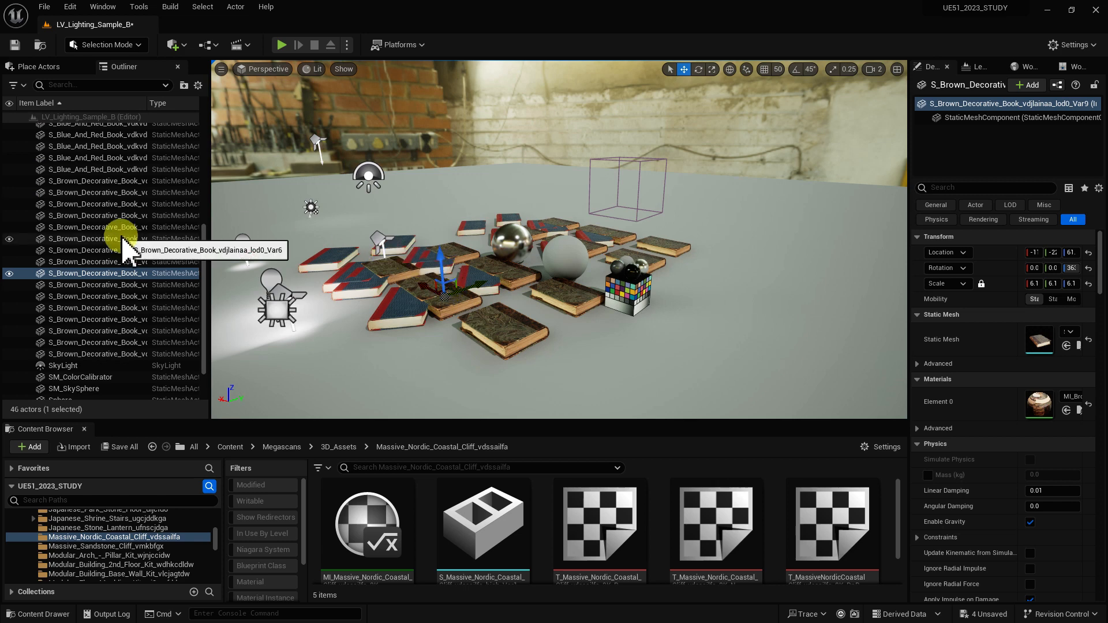
pyautogui.scroll(5, 123, 249)
pyautogui.scroll(3, 123, 249)
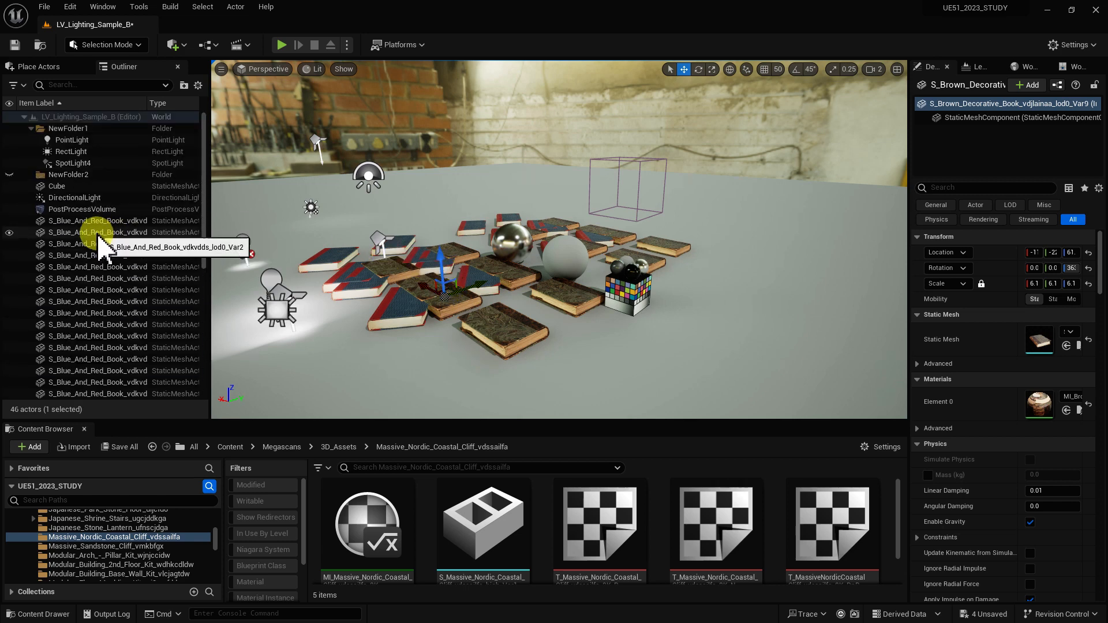
# Step: Attach six consecutive blue and red books to the first blue and red book in the Outliner, and move that parent book above the scene
pyautogui.click(95, 232)
pyautogui.keyDown('shift'); pyautogui.click(92, 290); pyautogui.keyUp('shift')
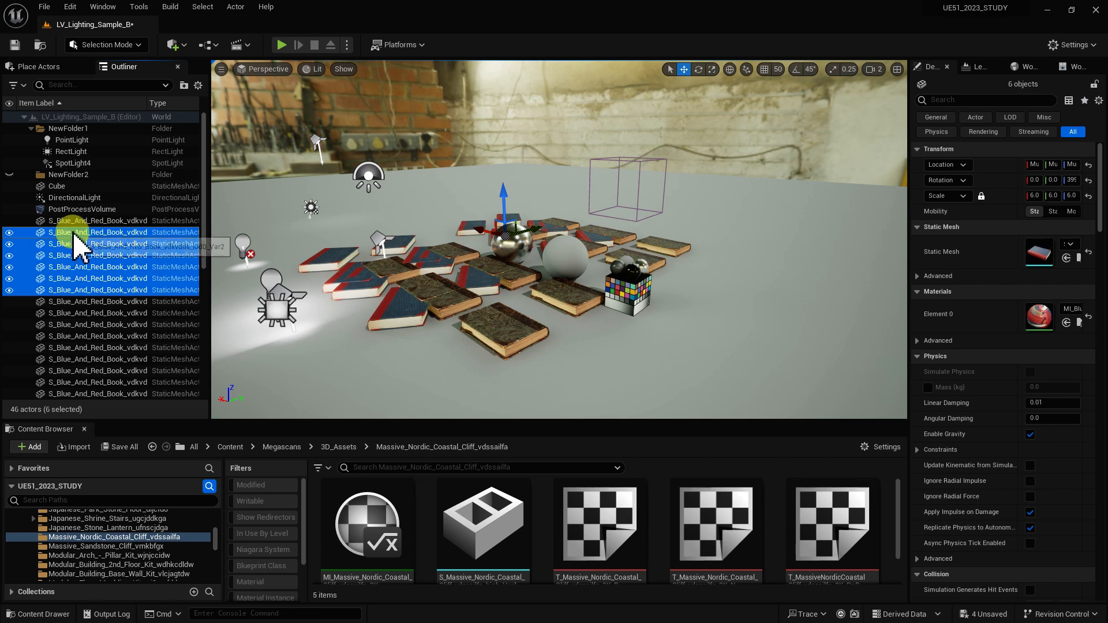
pyautogui.moveTo(87, 229)
pyautogui.mouseDown()
pyautogui.moveTo(98, 227)
pyautogui.moveTo(87, 220)
pyautogui.mouseUp()
pyautogui.moveTo(400, 280); pyautogui.dragTo(525, 215)
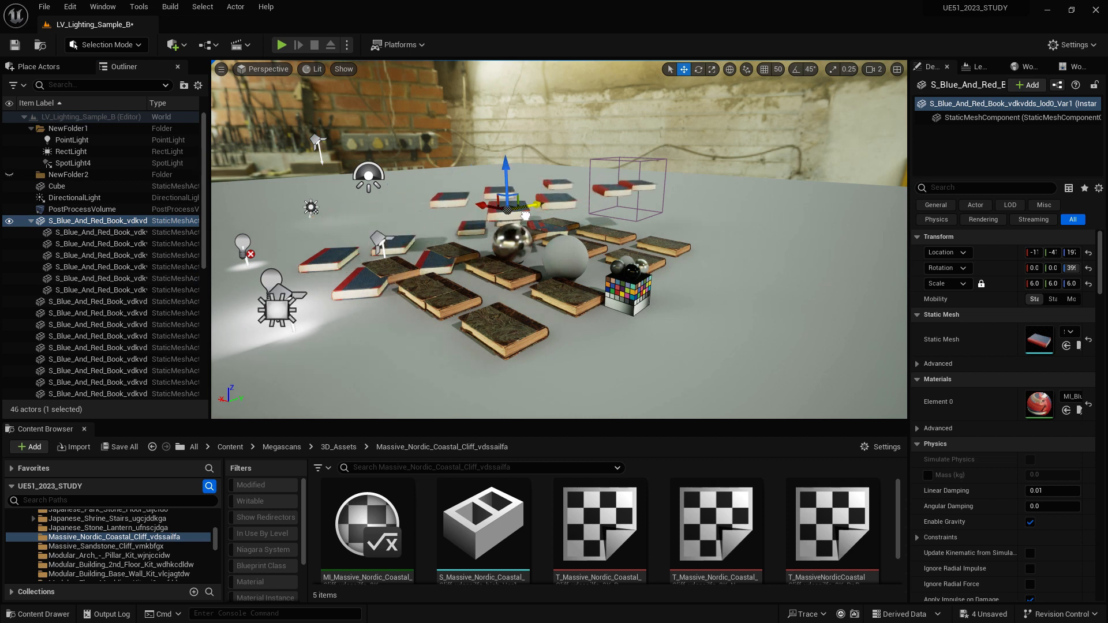
pyautogui.moveTo(503, 171); pyautogui.dragTo(505, 184)
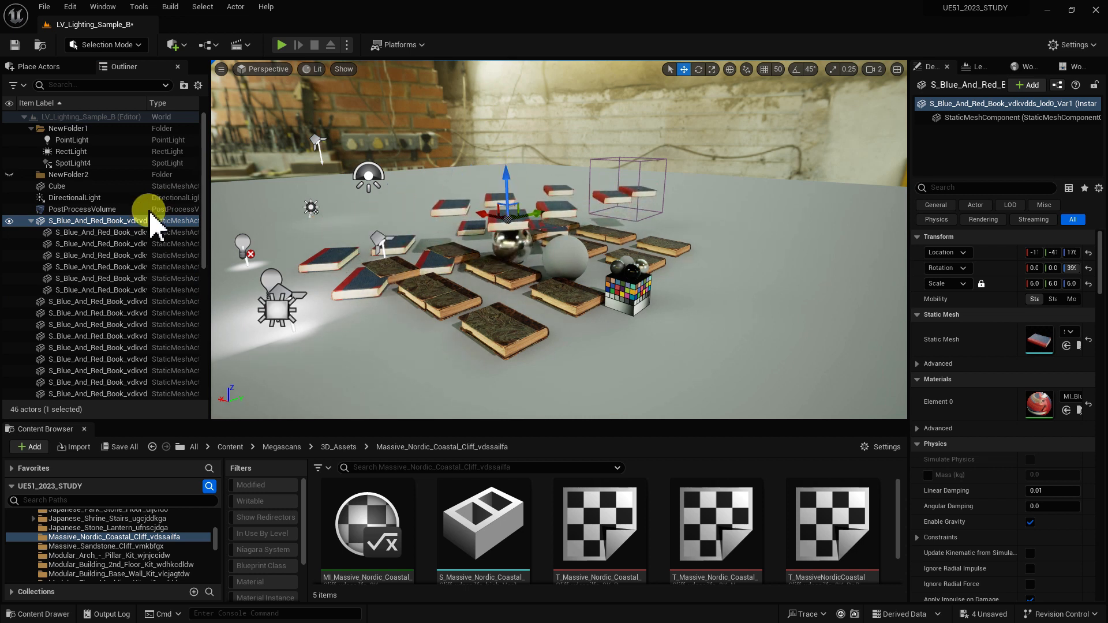
# Step: Scale the parent blue and red book uniformly to about 7.3 and move it, with its attached books, over the brown books and spheres
pyautogui.click(117, 220)
pyautogui.press('r')
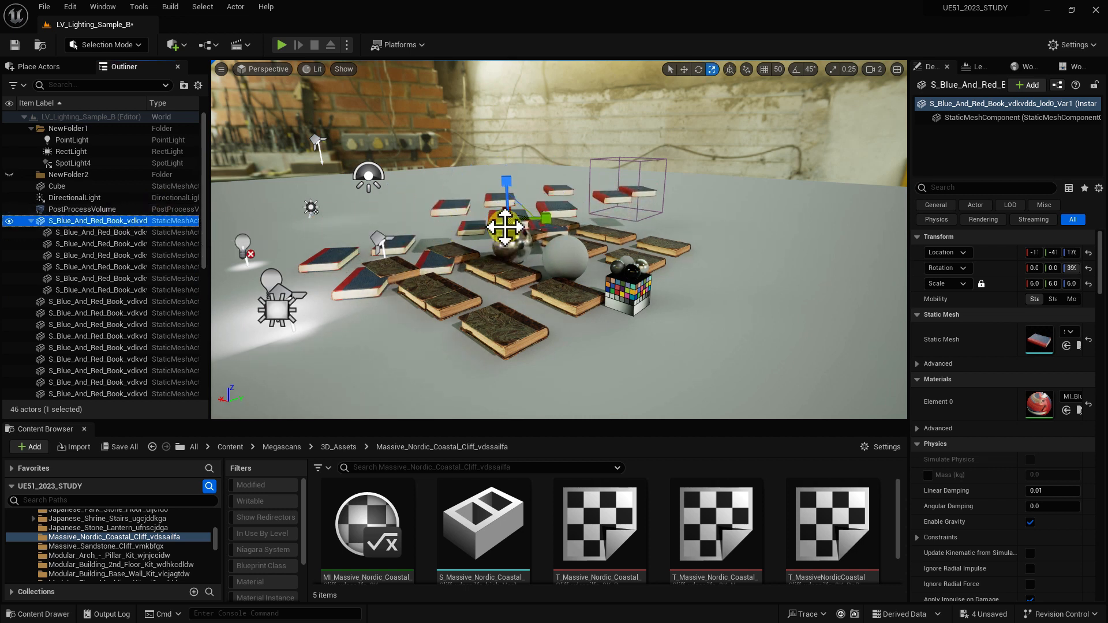
pyautogui.moveTo(506, 227); pyautogui.dragTo(580, 255)
pyautogui.press('w')
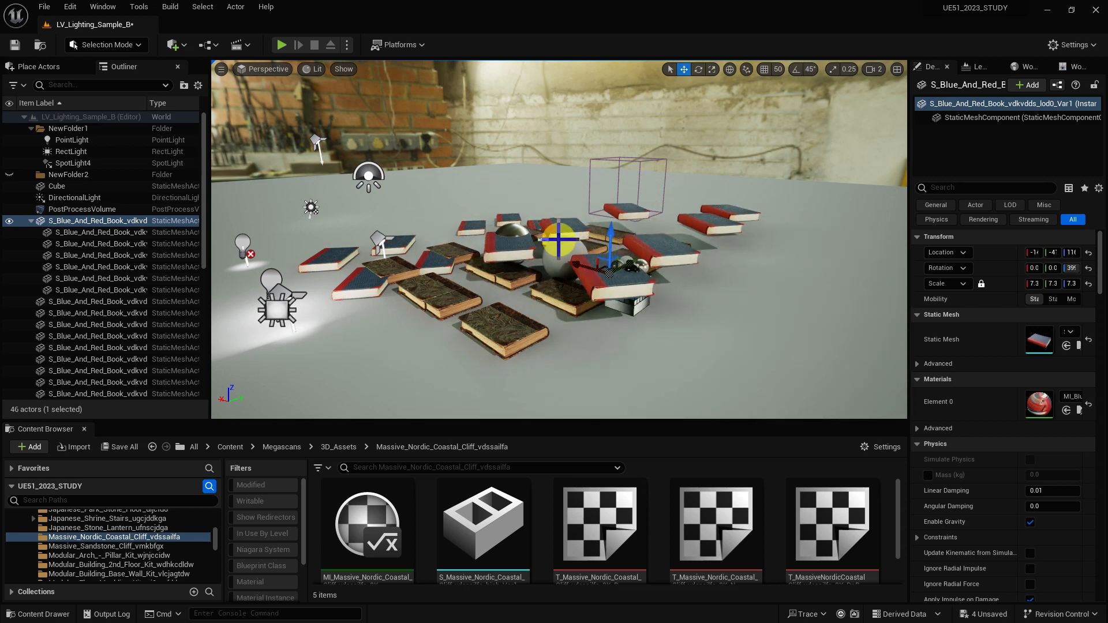
# Step: Detach all six child books from the parent book and return them to the level's root in the Outliner
pyautogui.click(75, 232)
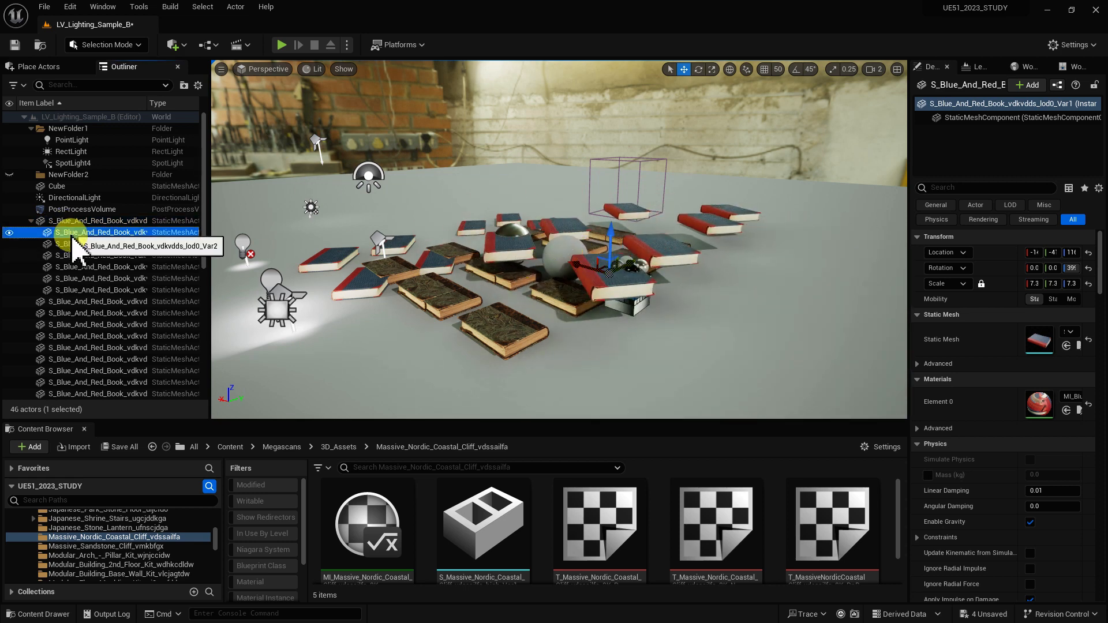
pyautogui.keyDown('shift'); pyautogui.click(81, 289); pyautogui.keyUp('shift')
pyautogui.moveTo(82, 254); pyautogui.dragTo(72, 144)
# Step: Place three point lights and one empty Actor above the books in the viewport
pyautogui.click(40, 67)
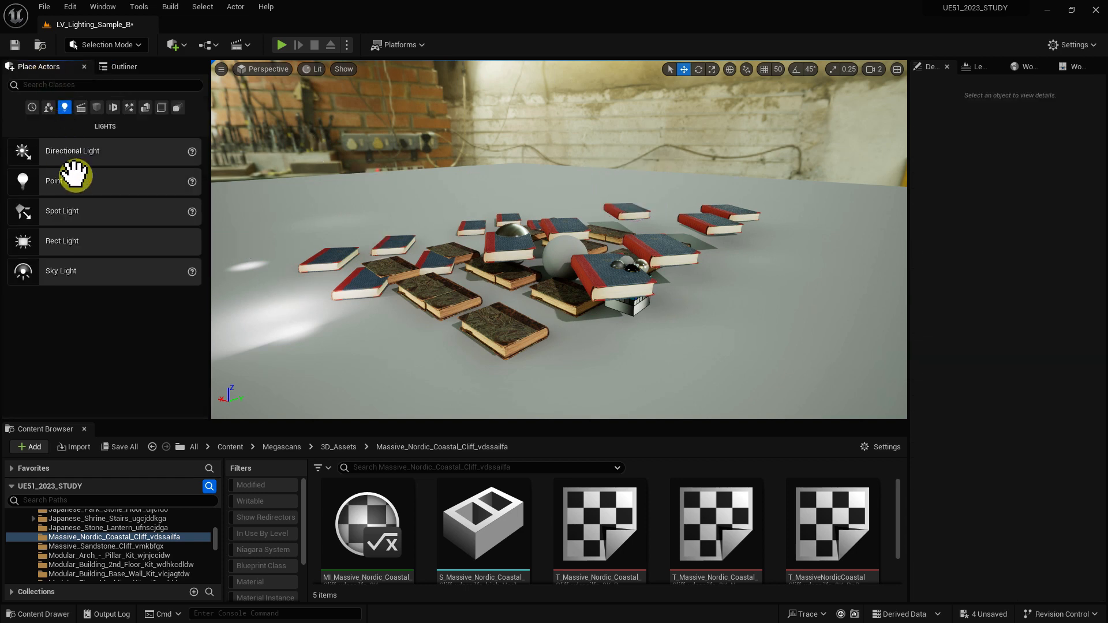
pyautogui.moveTo(63, 181); pyautogui.dragTo(517, 229)
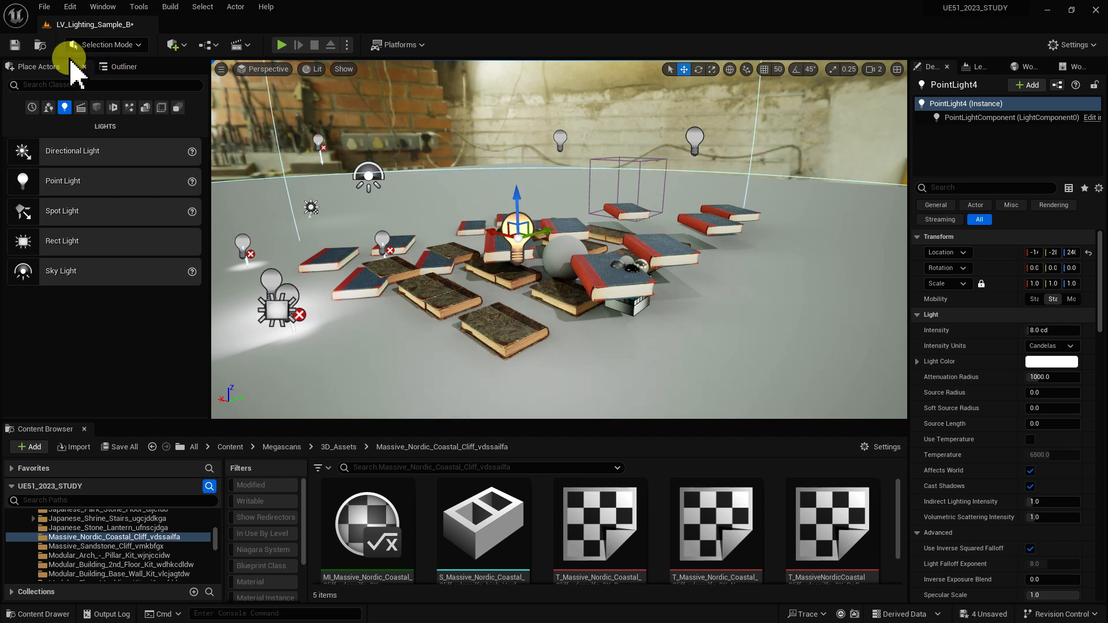
pyautogui.click(47, 85)
pyautogui.write('actor')
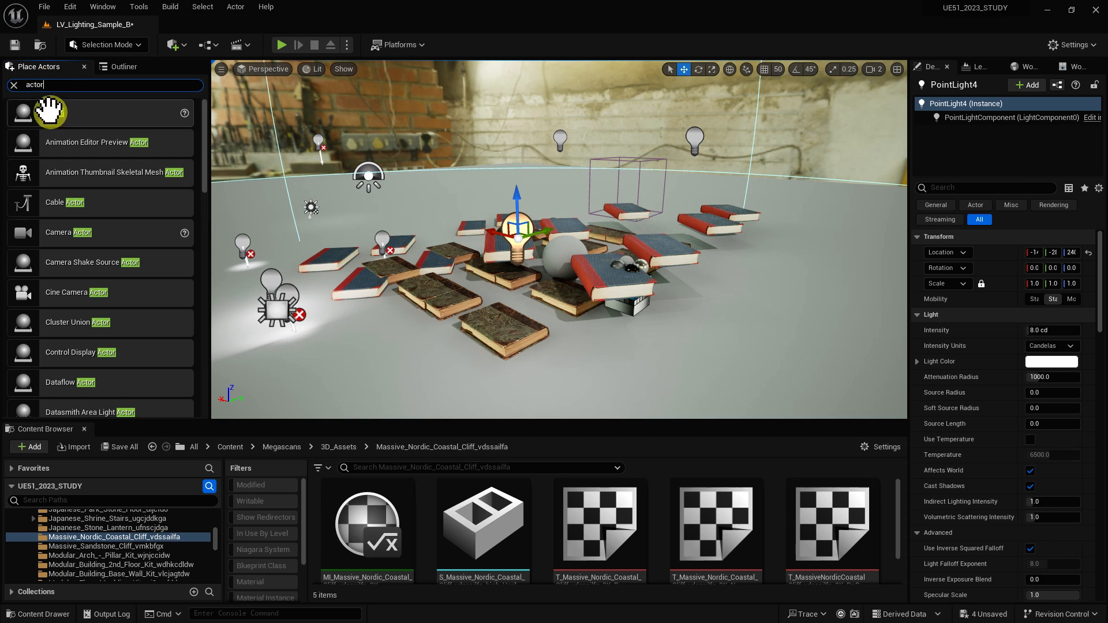
pyautogui.moveTo(49, 111); pyautogui.dragTo(603, 226)
pyautogui.hotkey('ctrl', 'z')
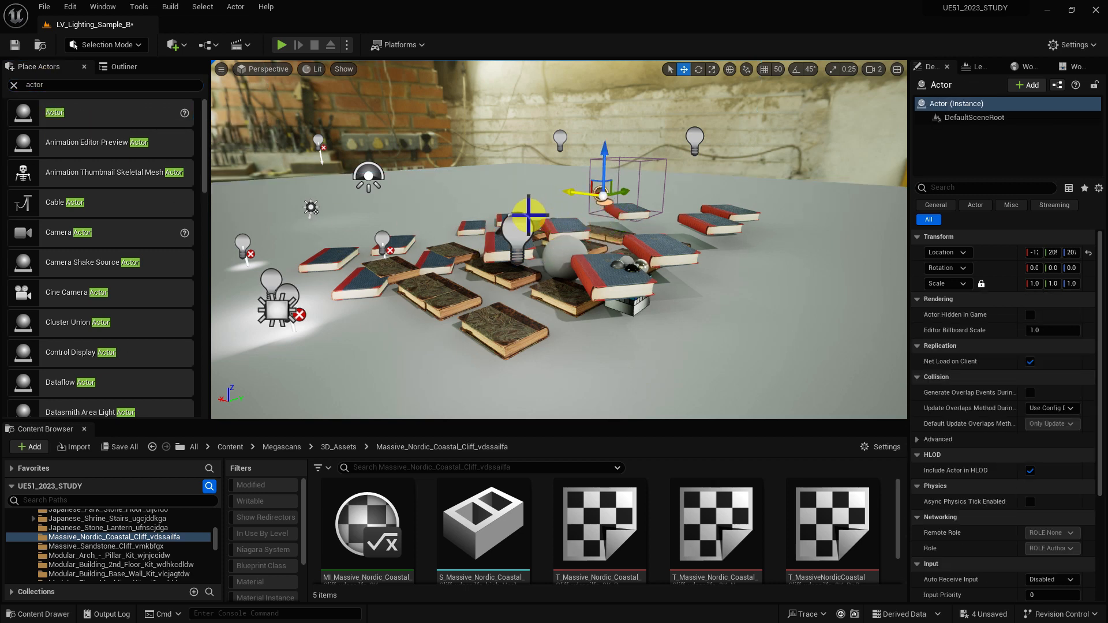
# Step: Attach the three new point lights to the empty Actor in the Outliner, and move the Actor together with its lights, ready for rotation
pyautogui.keyDown('ctrl'); pyautogui.click(561, 141); pyautogui.keyUp('ctrl')
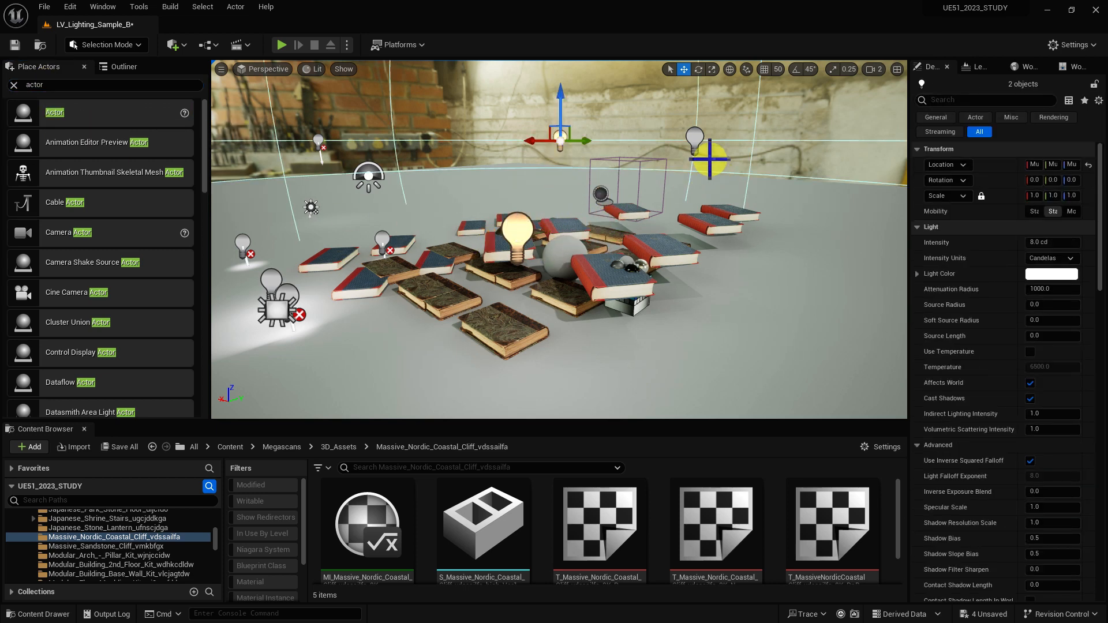
pyautogui.keyDown('ctrl'); pyautogui.click(697, 139); pyautogui.keyUp('ctrl')
pyautogui.click(121, 67)
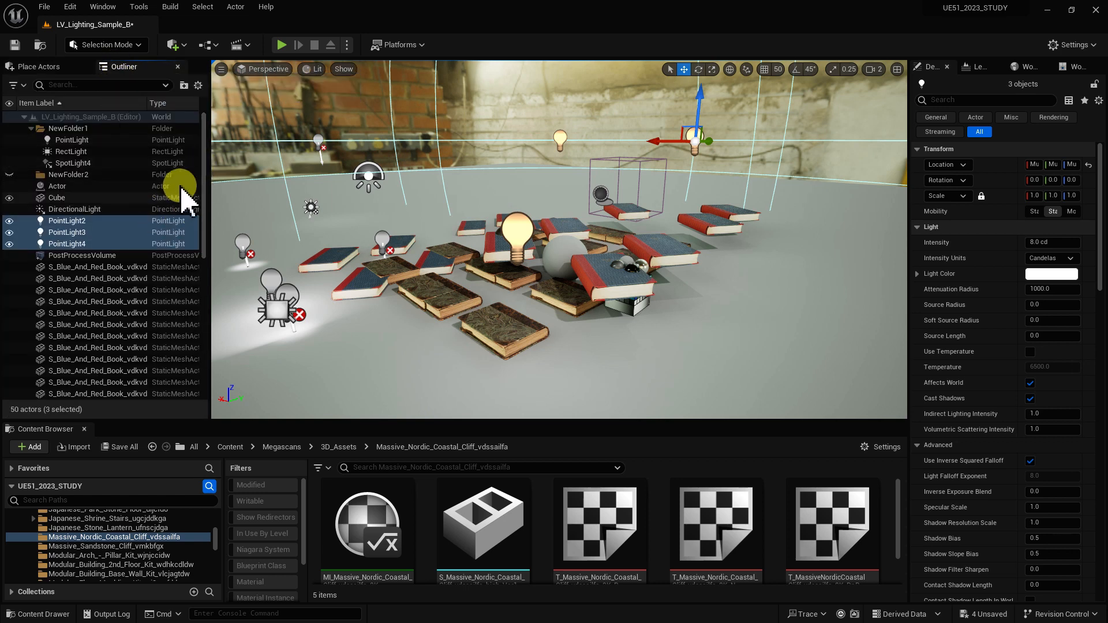
pyautogui.moveTo(79, 225); pyautogui.dragTo(58, 186)
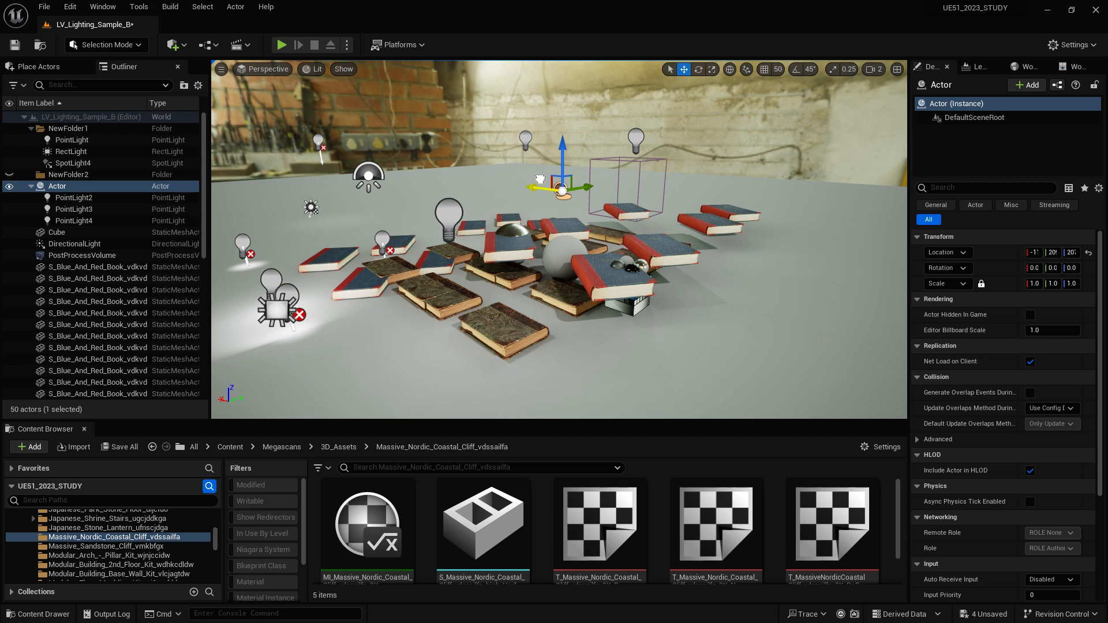
pyautogui.press('e')
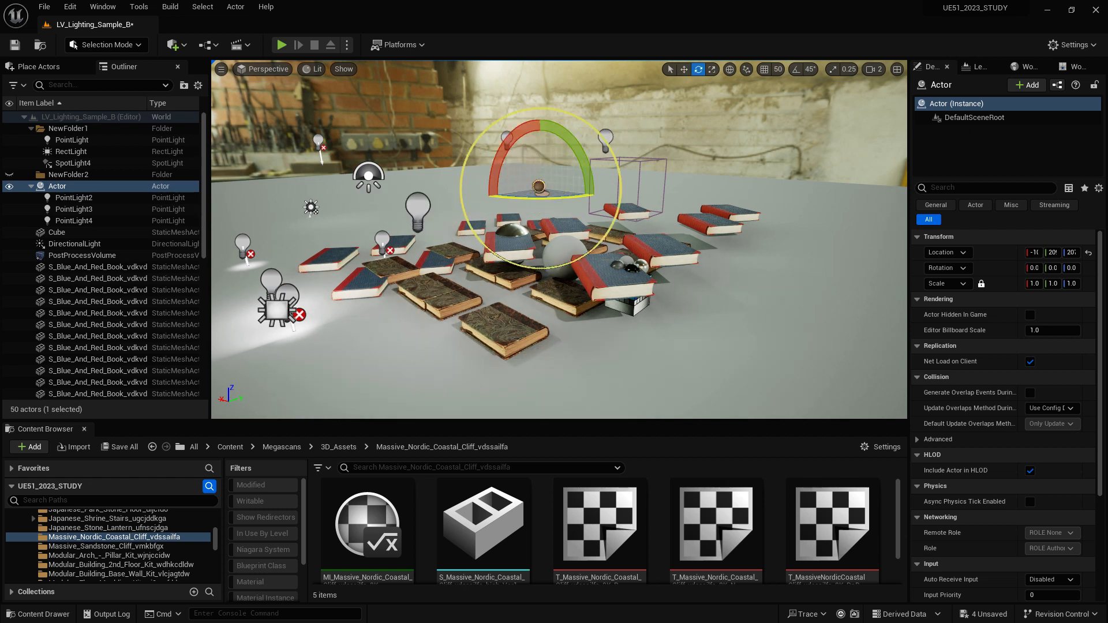